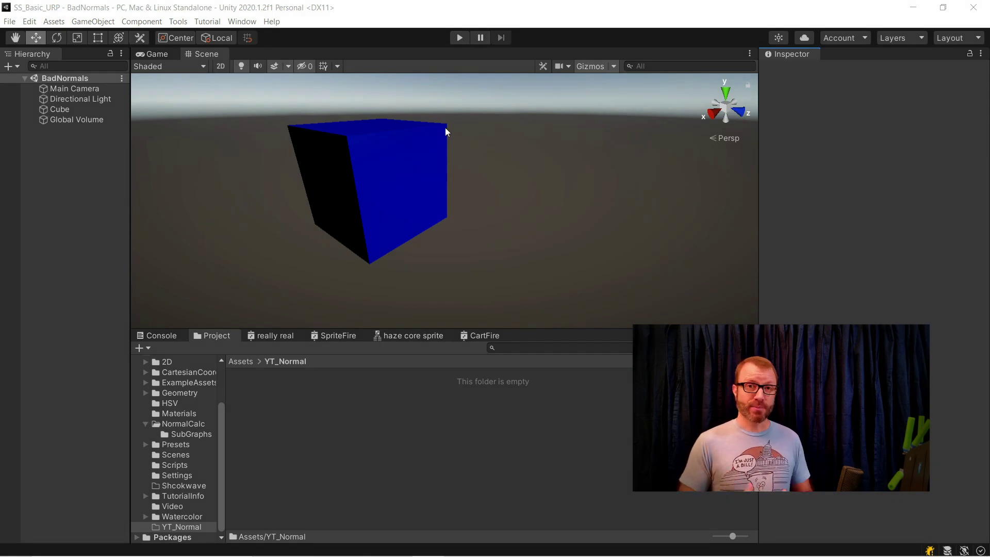
Step: Switch the Scene view to Wireframe and orbit around the cube's dense mesh
{"action": "left_click", "coordinate": [184, 69]}
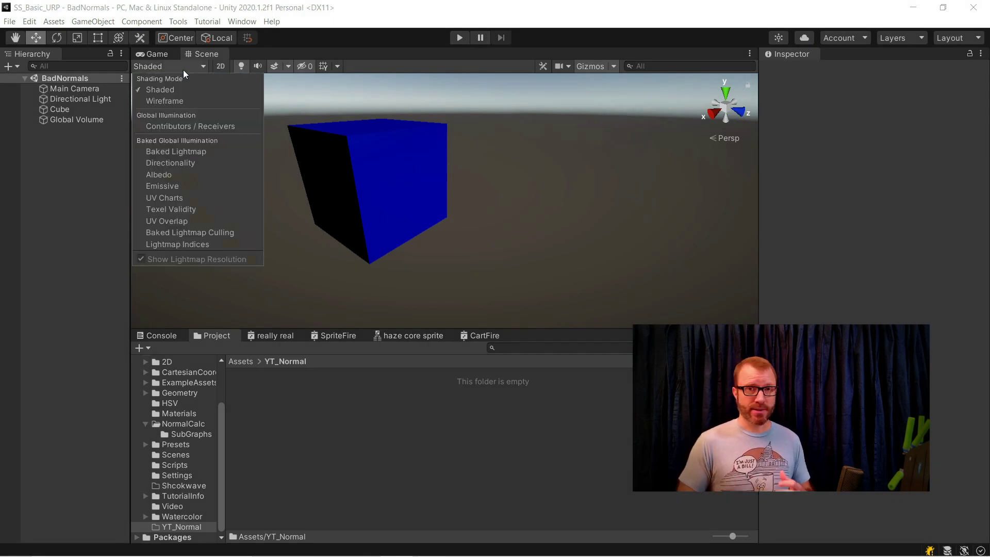
{"action": "left_click", "coordinate": [182, 102]}
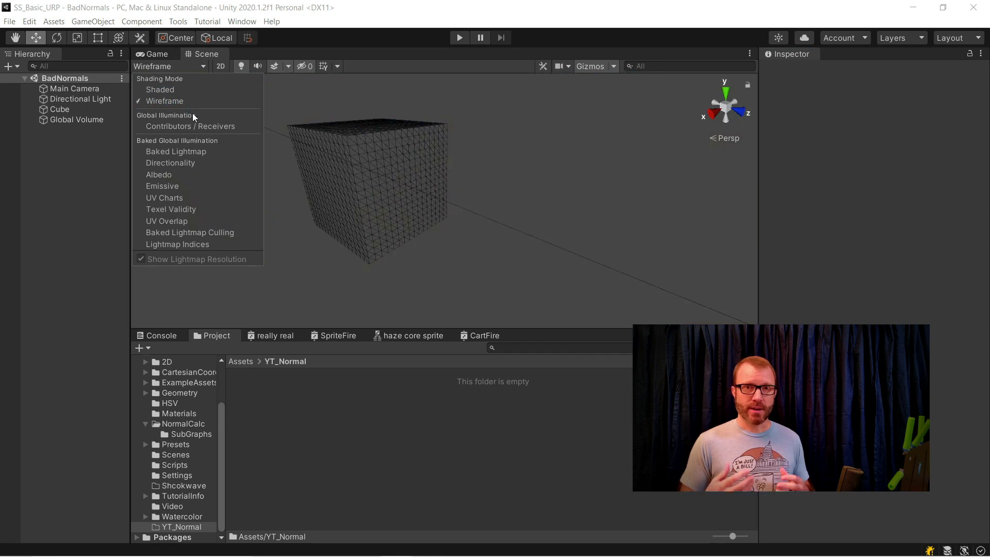
{"action": "left_click", "coordinate": [326, 287]}
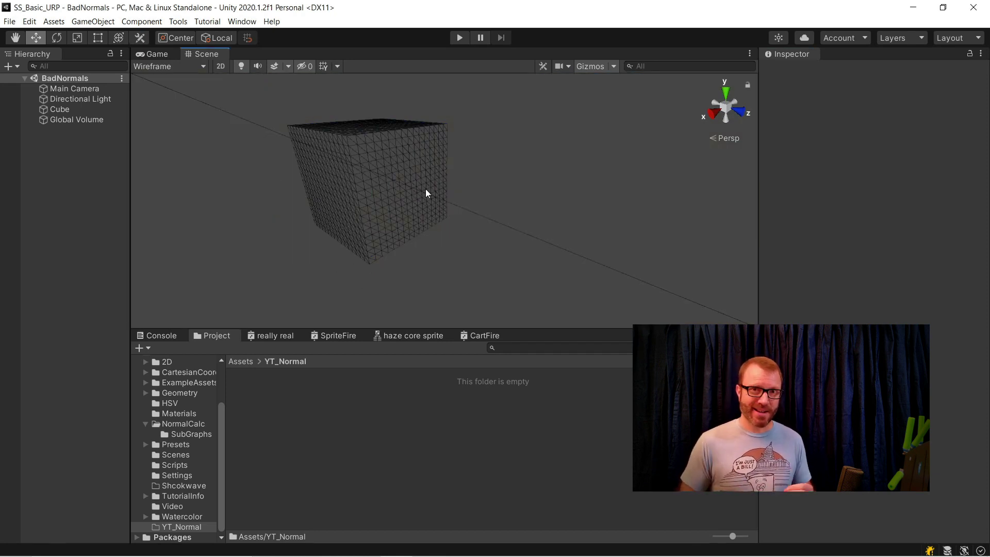
{"action": "left_click_drag", "start_coordinate": [426, 192], "coordinate": [457, 218], "text": "alt"}
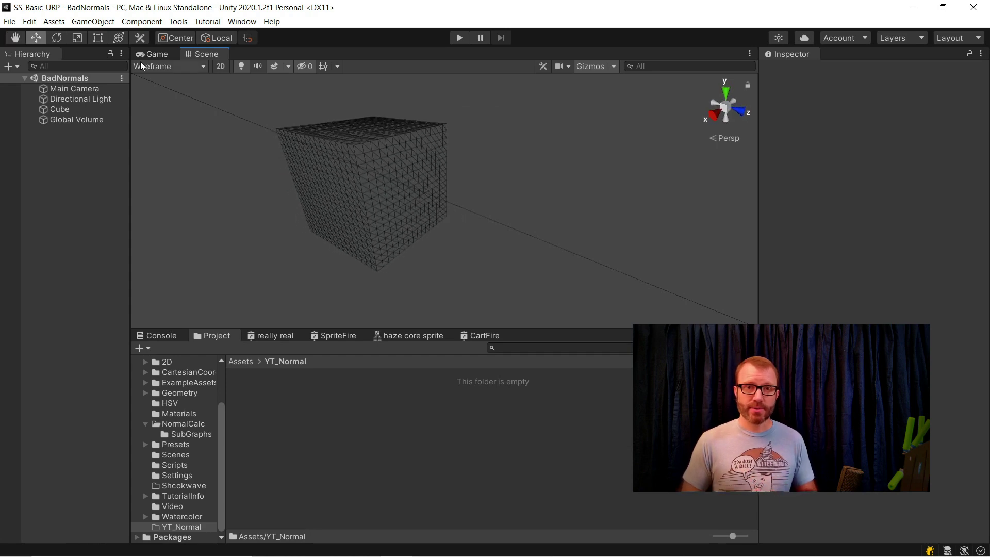
Step: Set the Scene draw mode back to Shaded
{"action": "left_click", "coordinate": [172, 67]}
{"action": "left_click", "coordinate": [161, 89]}
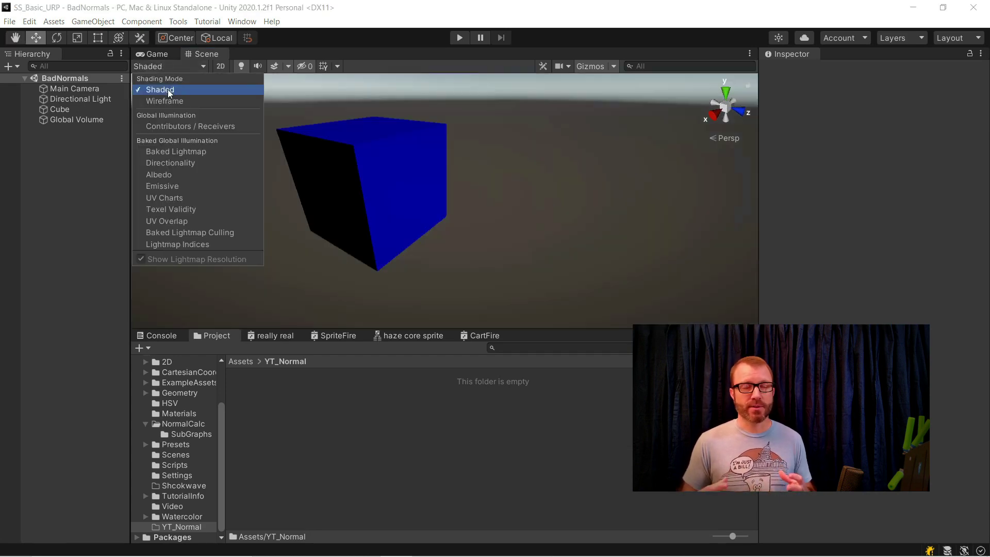
{"action": "left_click", "coordinate": [522, 274]}
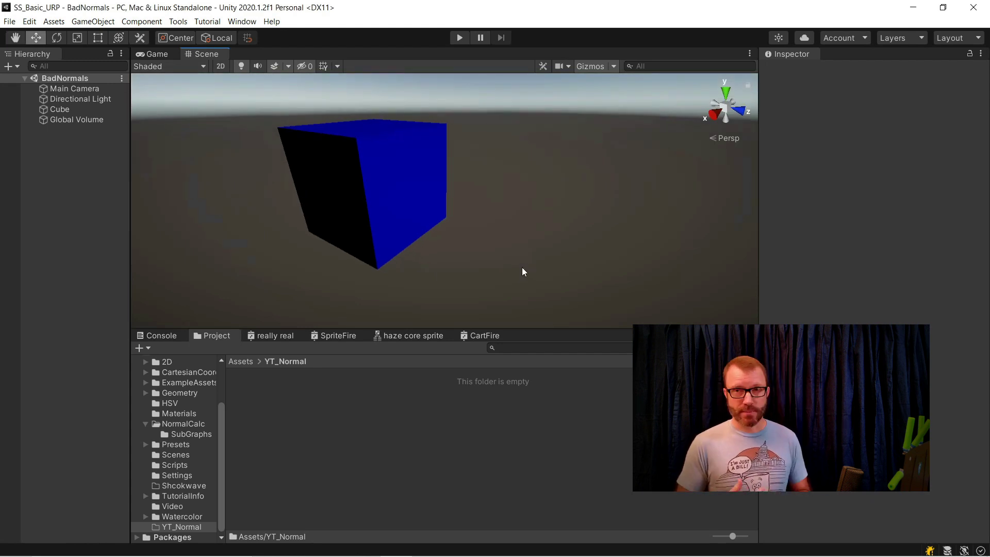
Step: Create a PBR shader graph named BoxBalloon in the YT_Normal folder
{"action": "right_click", "coordinate": [315, 454]}
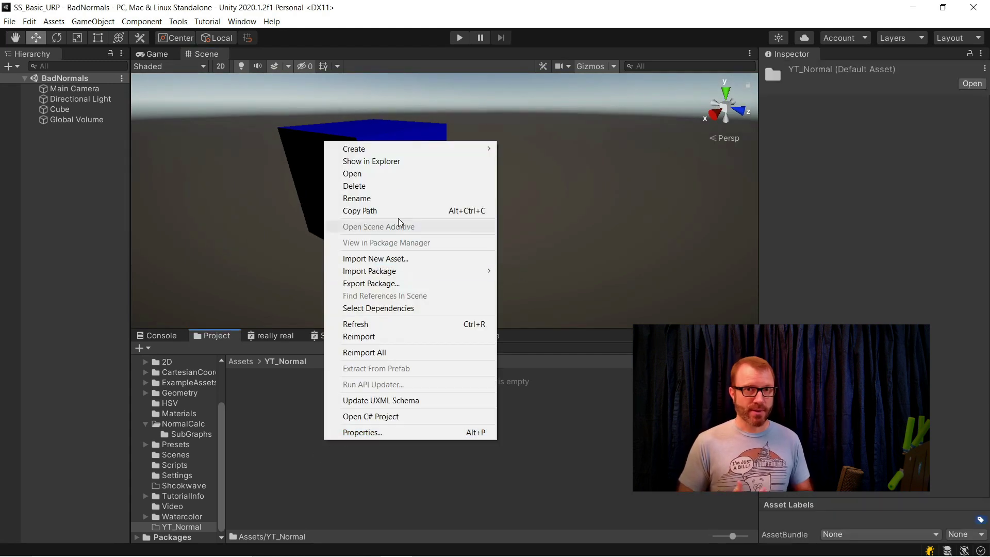
{"action": "mouse_move", "coordinate": [411, 148]}
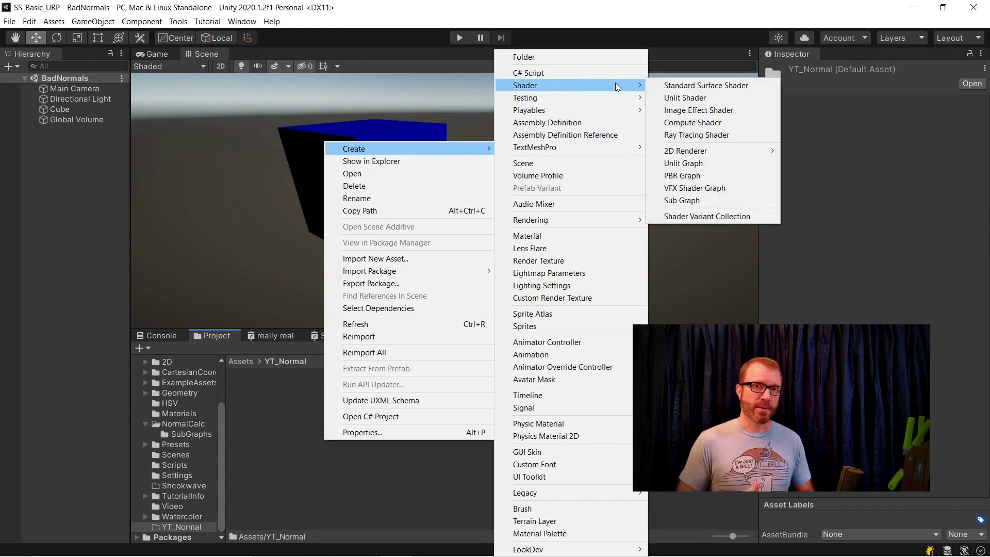
{"action": "mouse_move", "coordinate": [639, 87]}
{"action": "left_click", "coordinate": [682, 175]}
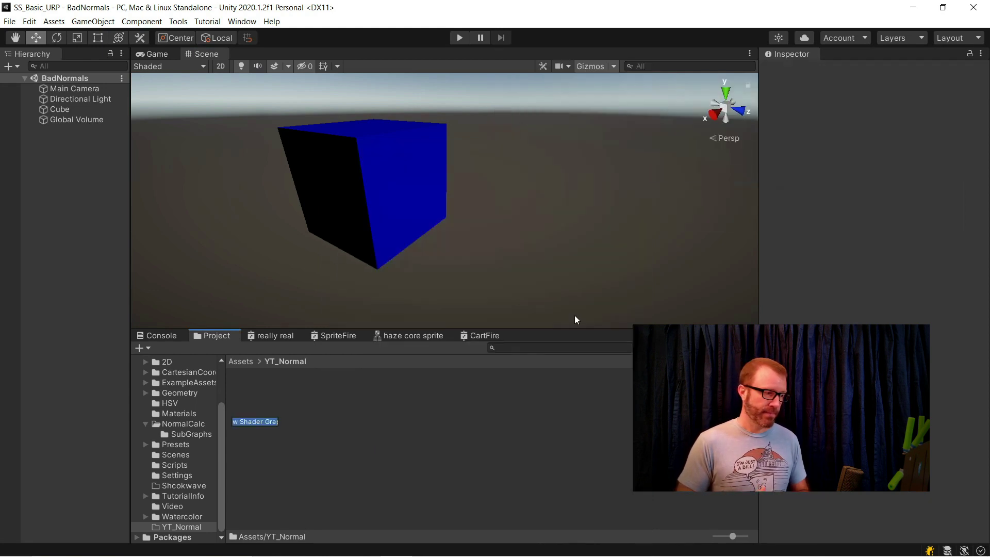
{"action": "type", "text": "BoxBalloon"}
{"action": "key", "text": "Return"}
Step: Create a BoxBalloon material and apply it to the Cube
{"action": "right_click", "coordinate": [248, 413]}
{"action": "mouse_move", "coordinate": [372, 114]}
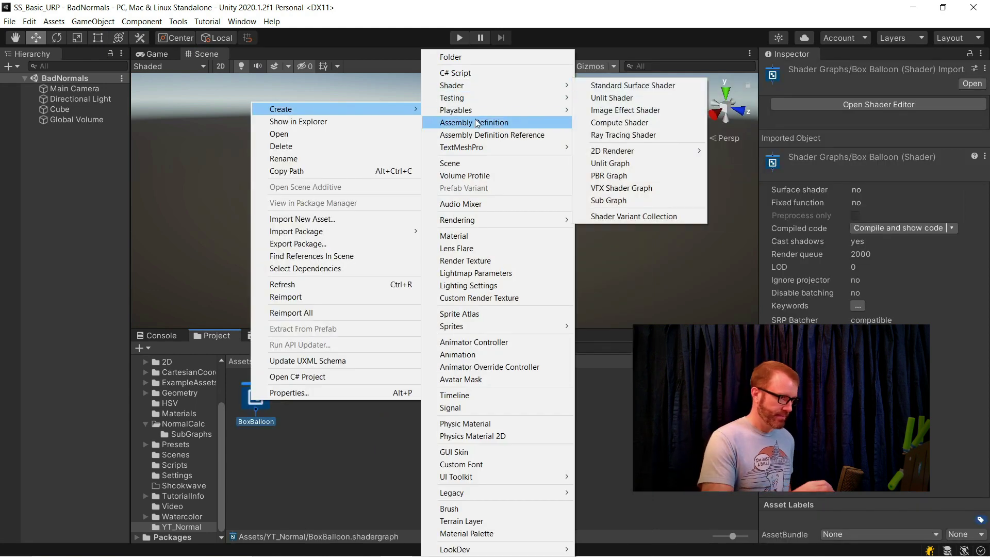
{"action": "left_click", "coordinate": [453, 235]}
{"action": "key", "text": "Return"}
{"action": "left_click_drag", "start_coordinate": [256, 396], "coordinate": [59, 109]}
Step: Open the BoxBalloon graph and set its Albedo colour to purple (8D0FCB)
{"action": "double_click", "coordinate": [305, 397]}
{"action": "left_click", "coordinate": [582, 271]}
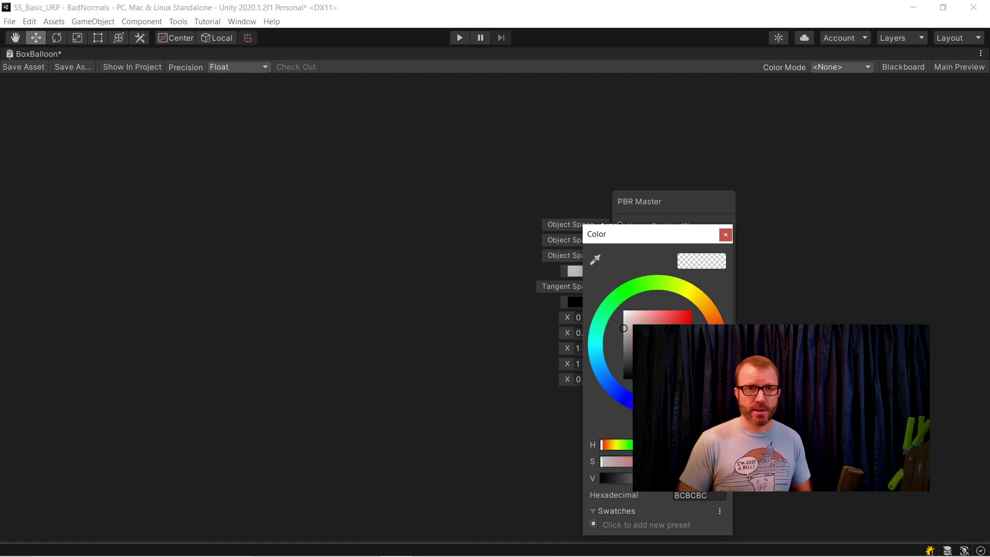
{"action": "left_click_drag", "start_coordinate": [623, 327], "coordinate": [686, 324]}
{"action": "left_click", "coordinate": [725, 236]}
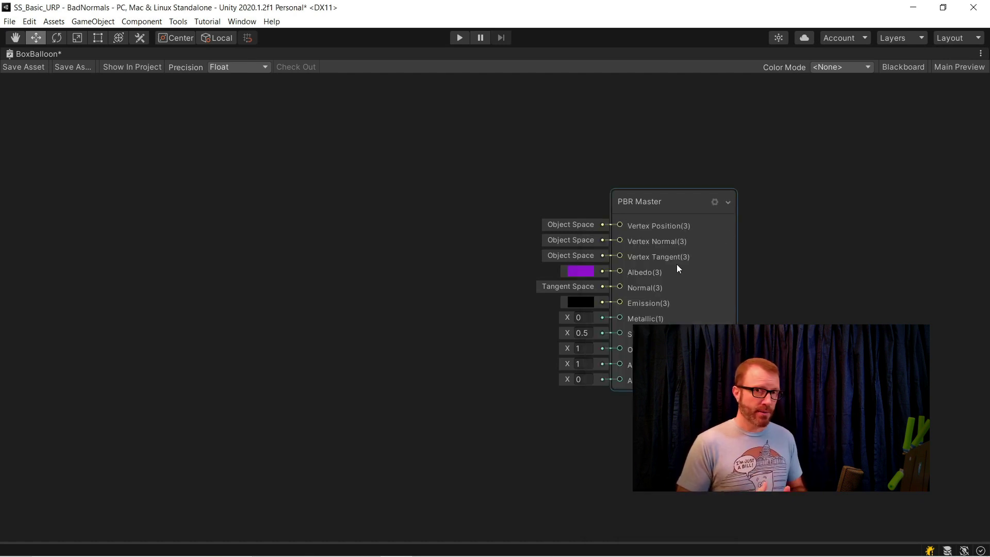
Step: Add a Position node set to Object space with its preview collapsed
{"action": "right_click", "coordinate": [65, 139]}
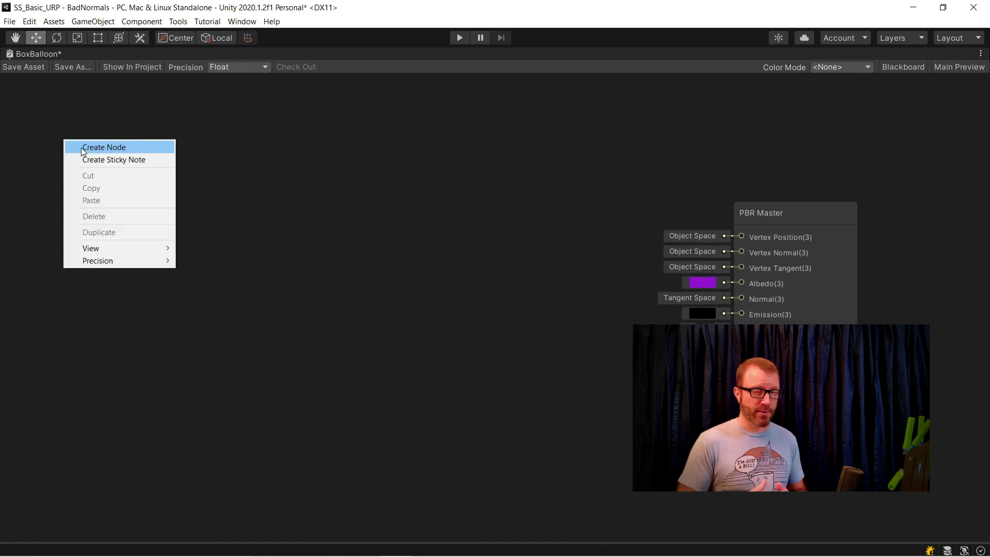
{"action": "left_click", "coordinate": [82, 147]}
{"action": "type", "text": "posi"}
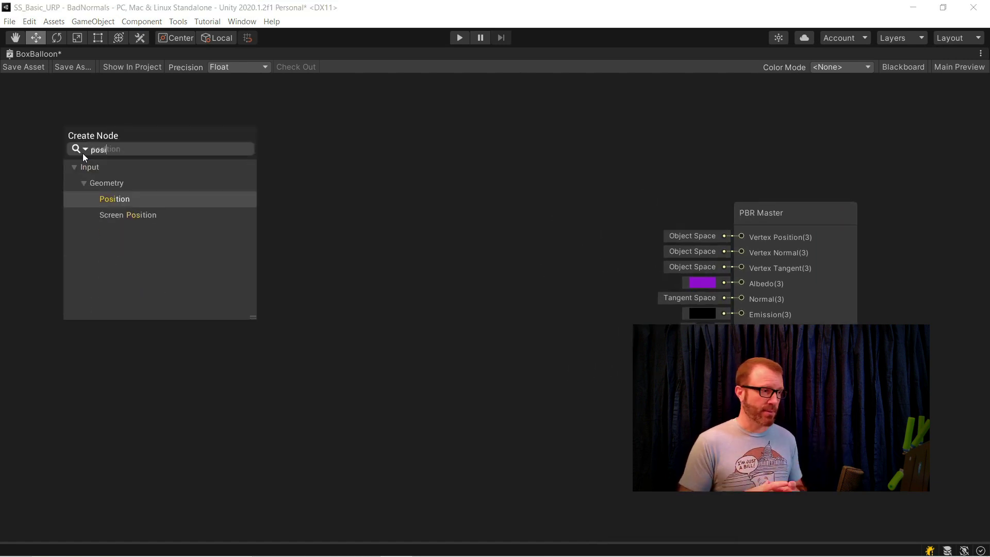
{"action": "key", "text": "Return"}
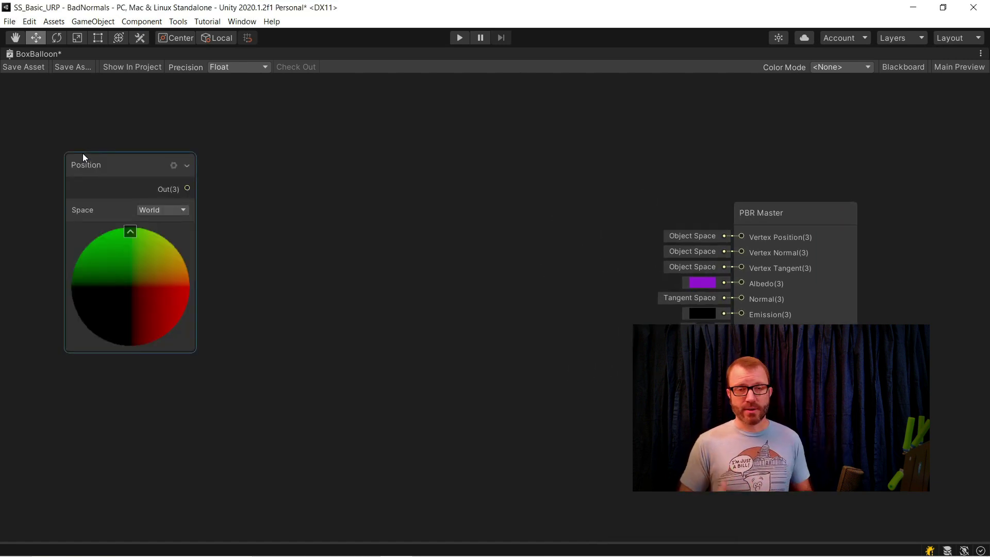
{"action": "left_click", "coordinate": [141, 210]}
{"action": "left_click", "coordinate": [158, 224]}
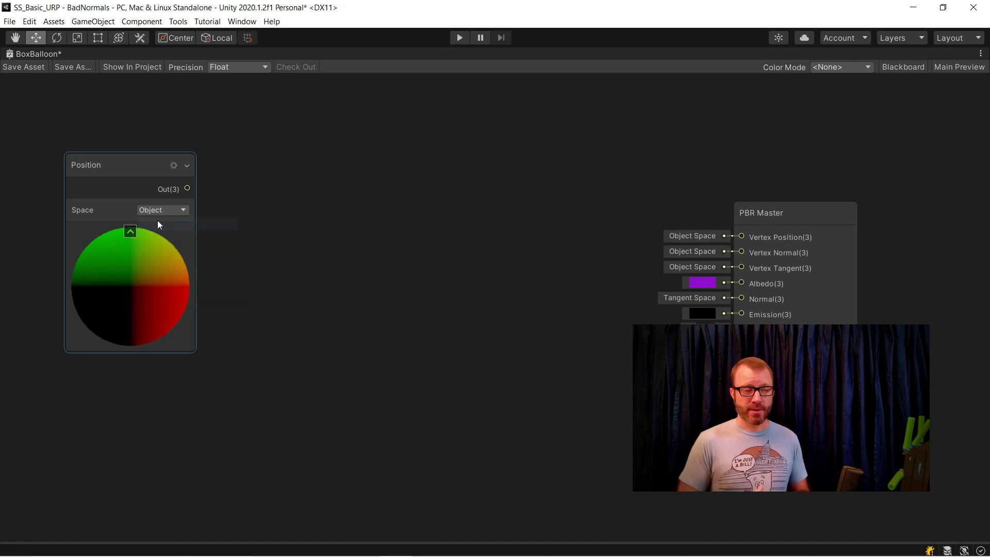
{"action": "left_click", "coordinate": [130, 232]}
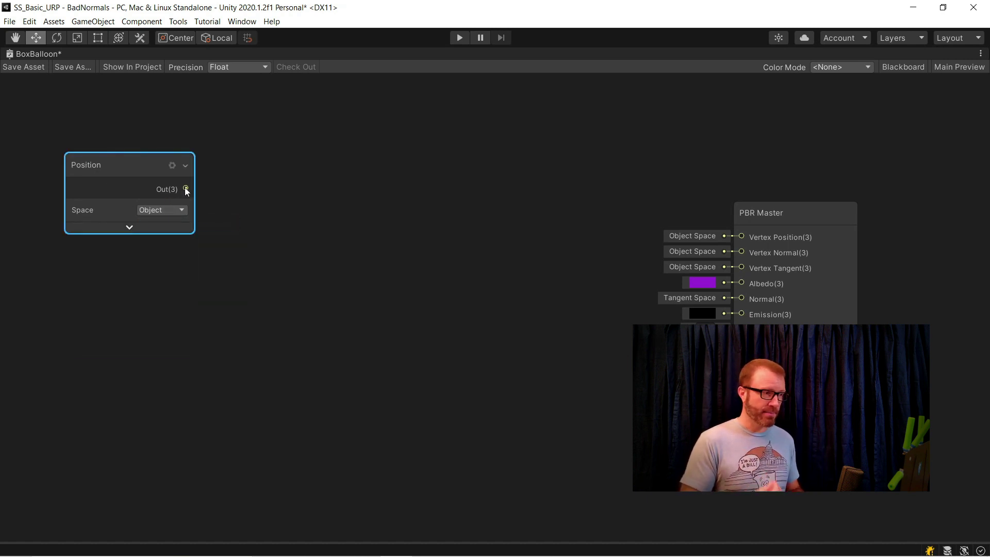
Step: Wire Position into a new Preview node and arrange both nodes
{"action": "left_click_drag", "start_coordinate": [185, 189], "coordinate": [234, 194]}
{"action": "type", "text": "previ"}
{"action": "key", "text": "Return"}
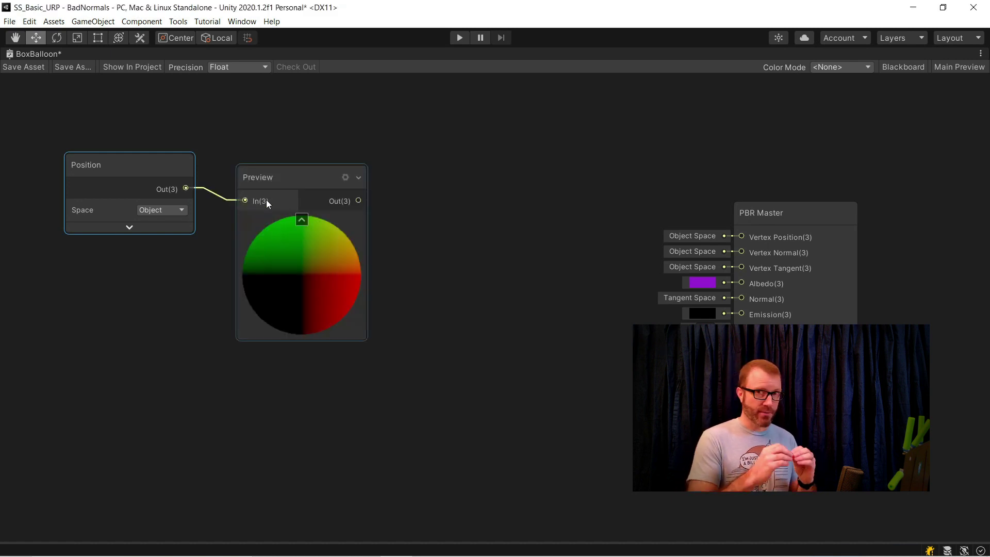
{"action": "left_click", "coordinate": [301, 220]}
{"action": "left_click_drag", "start_coordinate": [119, 162], "coordinate": [44, 166]}
{"action": "left_click", "coordinate": [336, 199]}
{"action": "left_click_drag", "start_coordinate": [338, 176], "coordinate": [347, 169]}
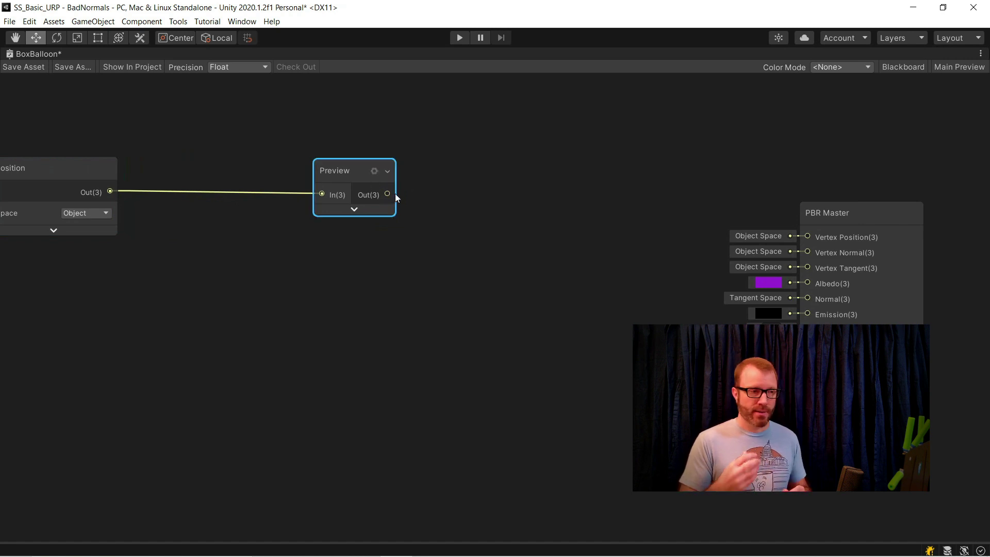
Step: Feed Preview into a Lerp node whose Out drives the master's Vertex Position
{"action": "left_click_drag", "start_coordinate": [396, 196], "coordinate": [471, 191]}
{"action": "type", "text": "ler"}
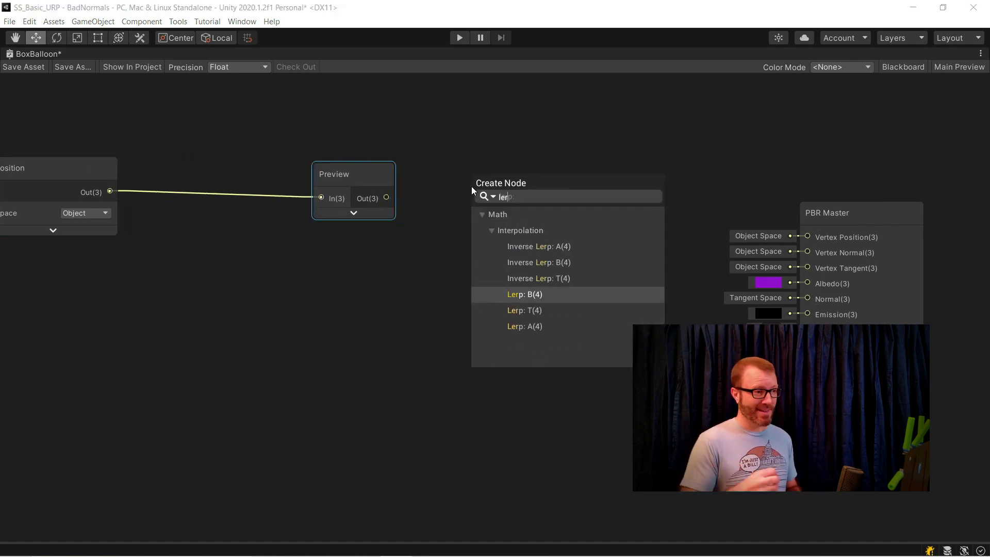
{"action": "key", "text": "Down"}
{"action": "key", "text": "Down"}
{"action": "key", "text": "Return"}
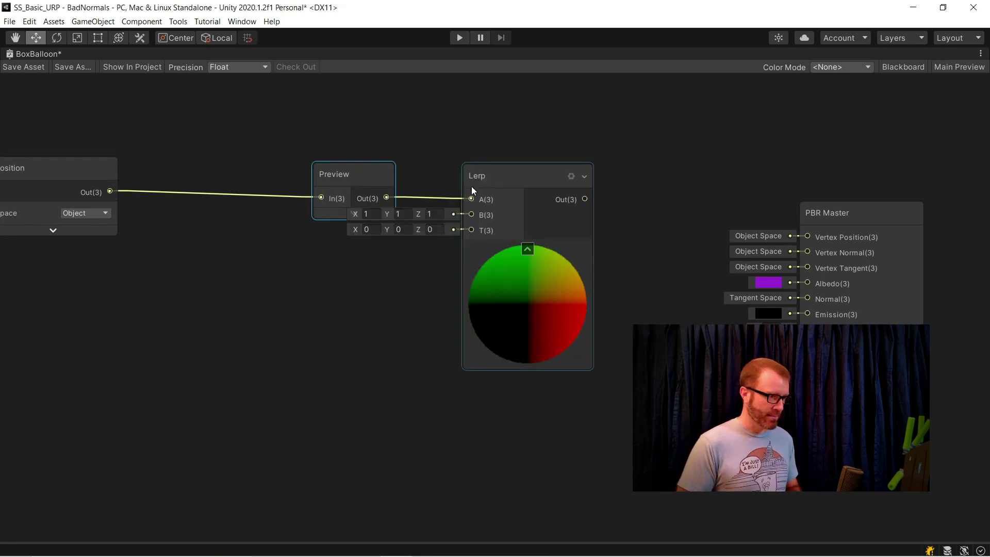
{"action": "left_click_drag", "start_coordinate": [484, 174], "coordinate": [582, 178]}
{"action": "left_click_drag", "start_coordinate": [667, 200], "coordinate": [877, 221]}
{"action": "left_click_drag", "start_coordinate": [585, 189], "coordinate": [627, 188]}
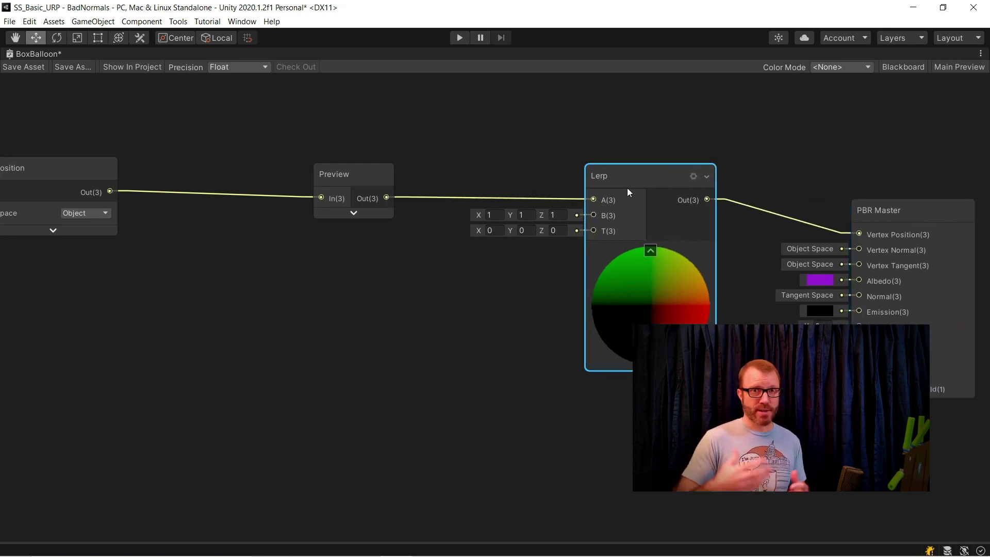
{"action": "left_click_drag", "start_coordinate": [312, 179], "coordinate": [252, 178]}
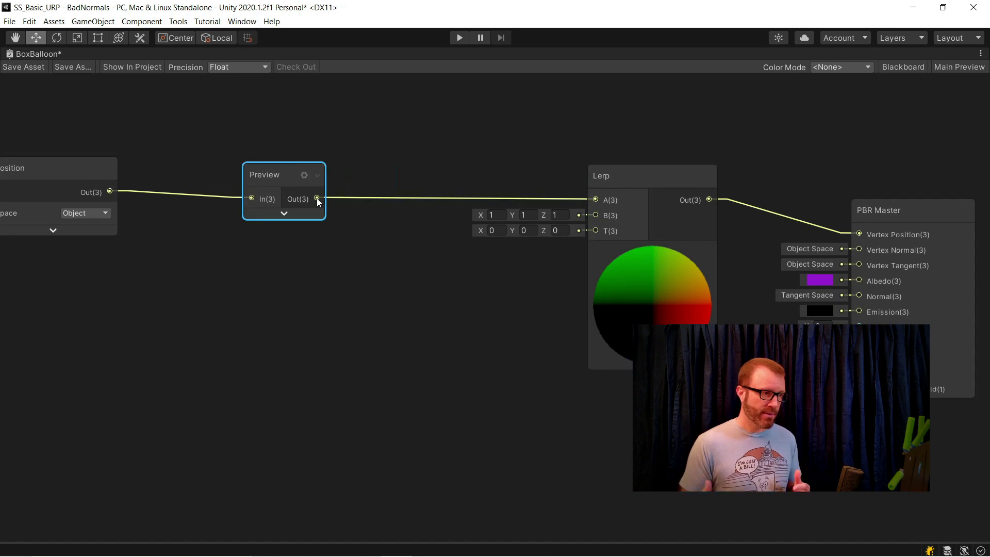
Step: Add an Add node after Preview with B set to -0.5, -0.5, 0.5
{"action": "left_click_drag", "start_coordinate": [317, 198], "coordinate": [336, 267]}
{"action": "type", "text": "add"}
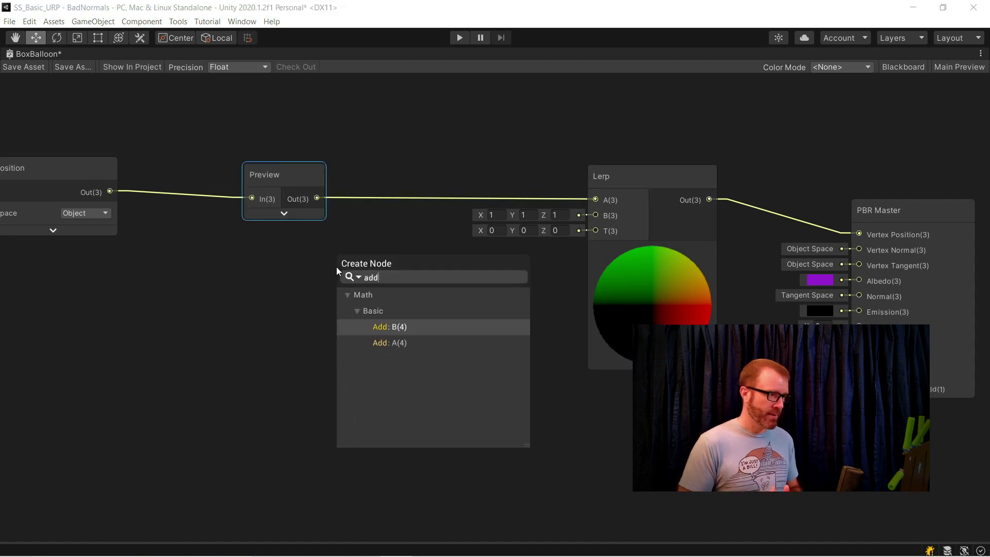
{"action": "key", "text": "Down"}
{"action": "key", "text": "Return"}
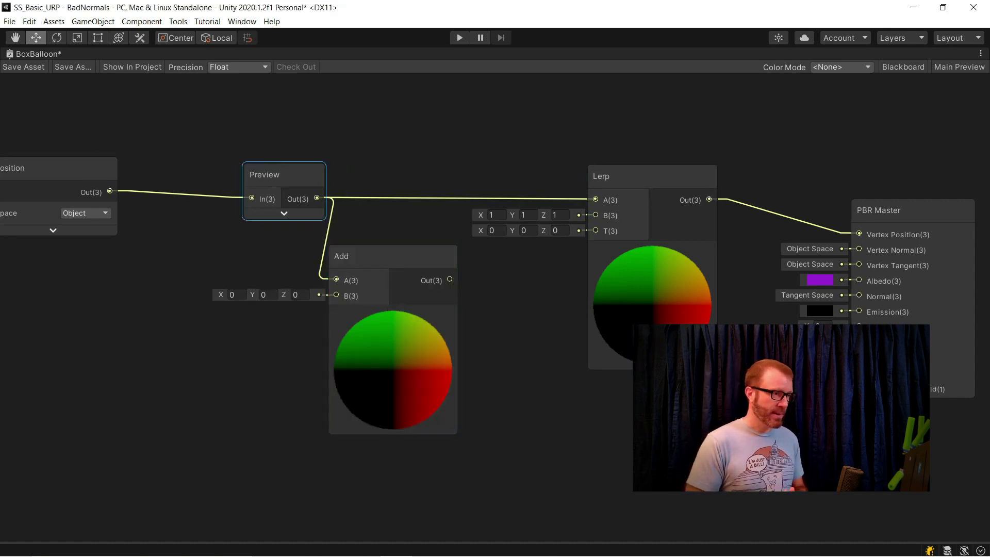
{"action": "left_click", "coordinate": [239, 297]}
{"action": "type", "text": "-0.5 Y "}
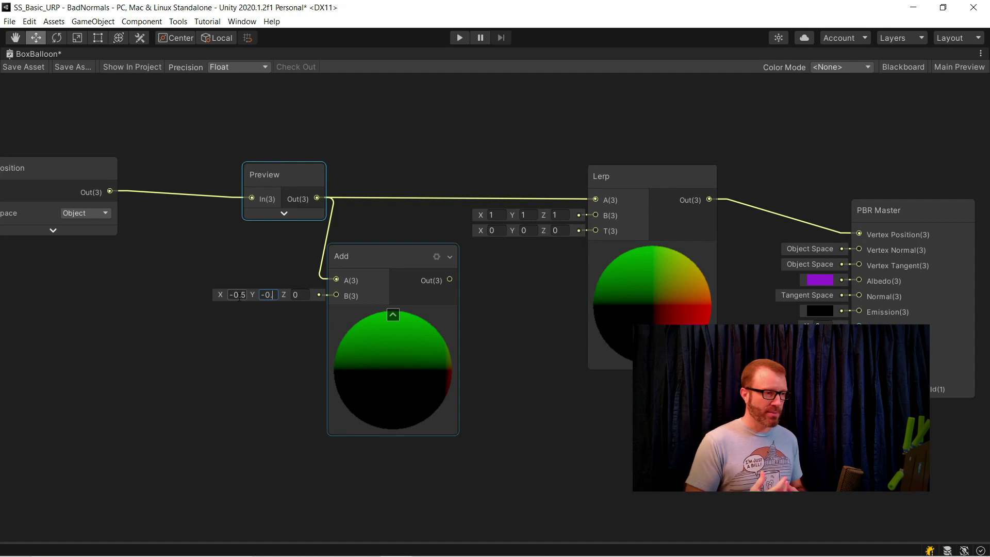
{"action": "type", "text": "-0.5 Z 0"}
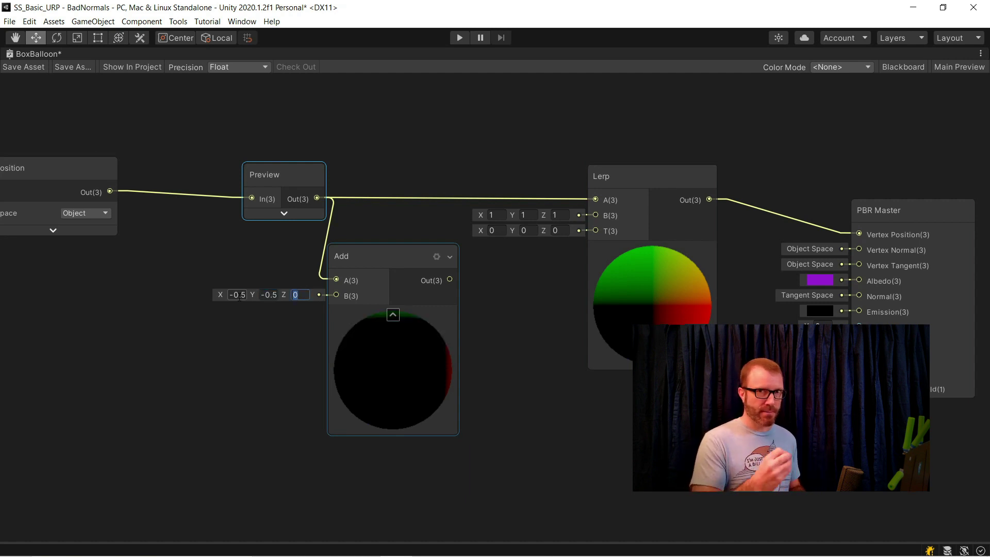
{"action": "type", "text": ".5"}
{"action": "key", "text": "Return"}
{"action": "left_click", "coordinate": [238, 364]}
{"action": "left_click", "coordinate": [390, 313]}
Step: Insert a Normalize node after the Add node
{"action": "scroll", "coordinate": [402, 330], "scroll_direction": "down", "scroll_amount": 5}
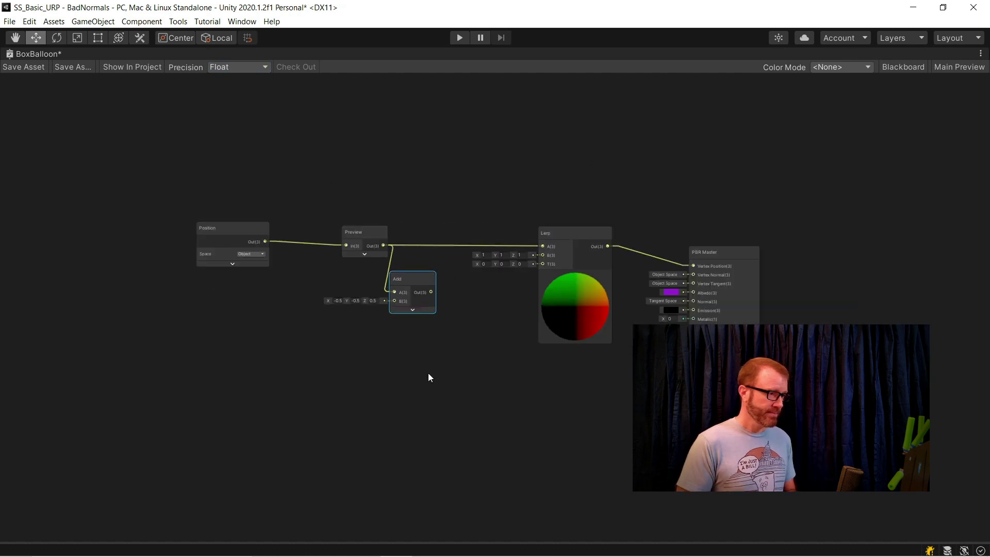
{"action": "left_click_drag", "start_coordinate": [419, 367], "coordinate": [178, 234]}
{"action": "left_click", "coordinate": [369, 293]}
{"action": "scroll", "coordinate": [369, 293], "scroll_direction": "up", "scroll_amount": 4}
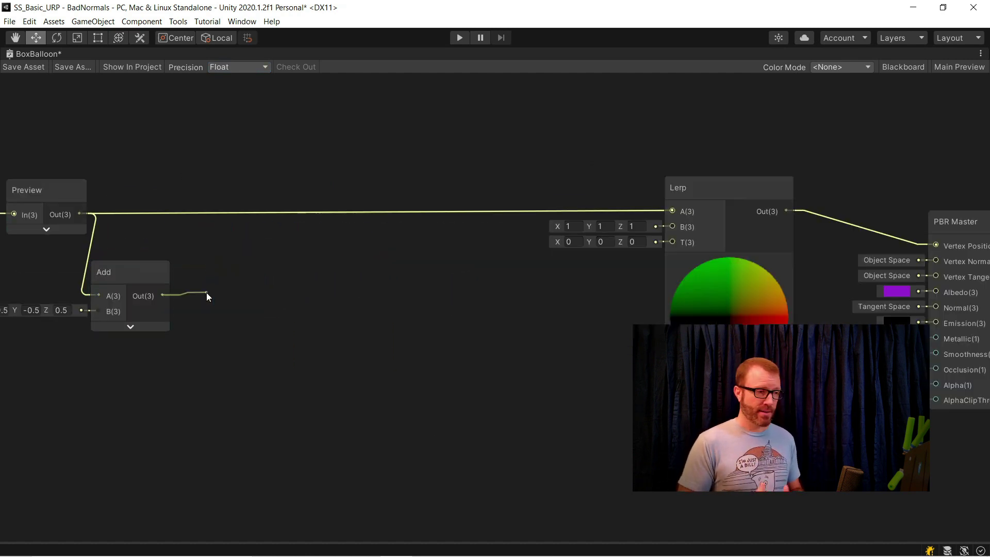
{"action": "key", "text": "space"}
{"action": "type", "text": "norma"}
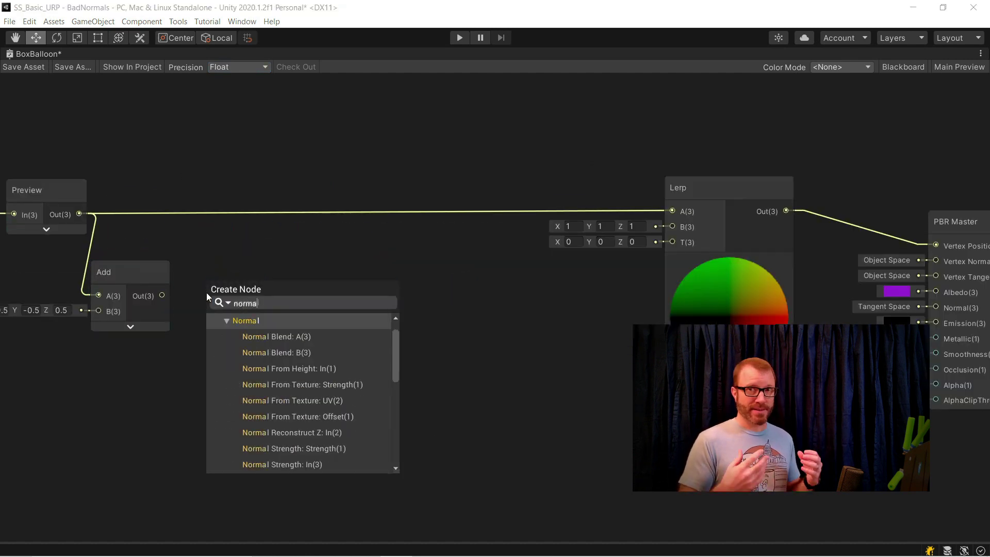
{"action": "type", "text": "liz"}
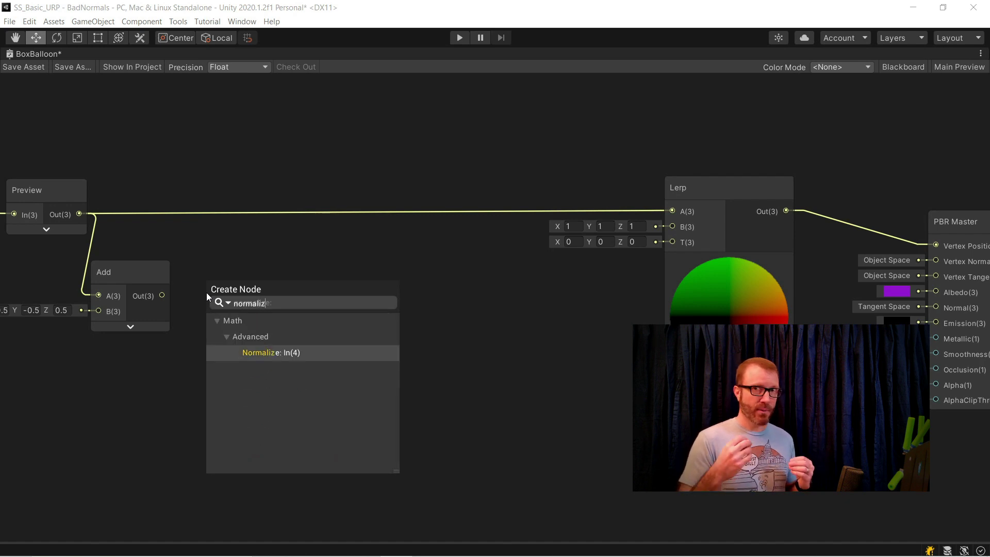
{"action": "key", "text": "Return"}
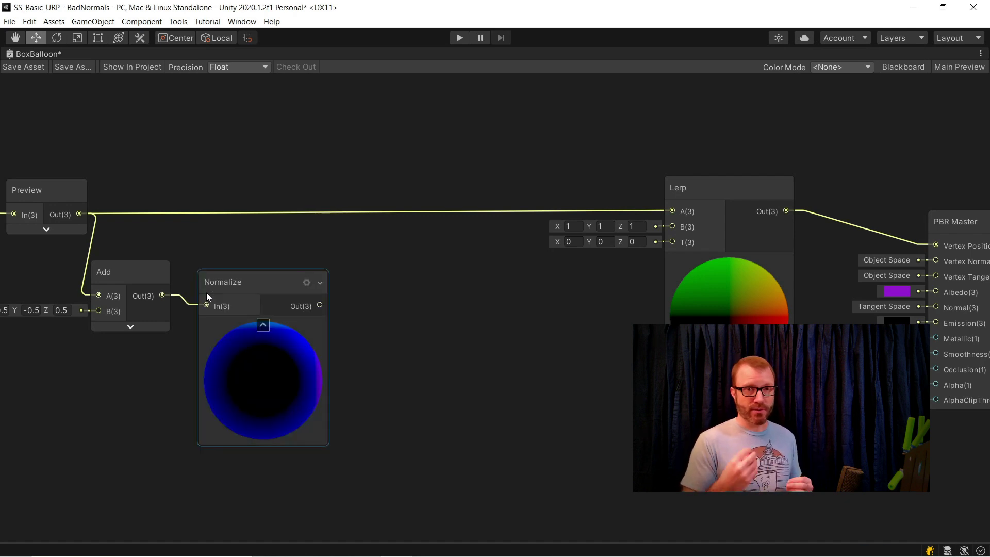
{"action": "left_click", "coordinate": [263, 325]}
Step: Duplicate Add after Normalize with offsets 0.5, 0.5, -0.5, feeding Lerp's B input
{"action": "left_click", "coordinate": [103, 267]}
{"action": "key", "text": "ctrl+d"}
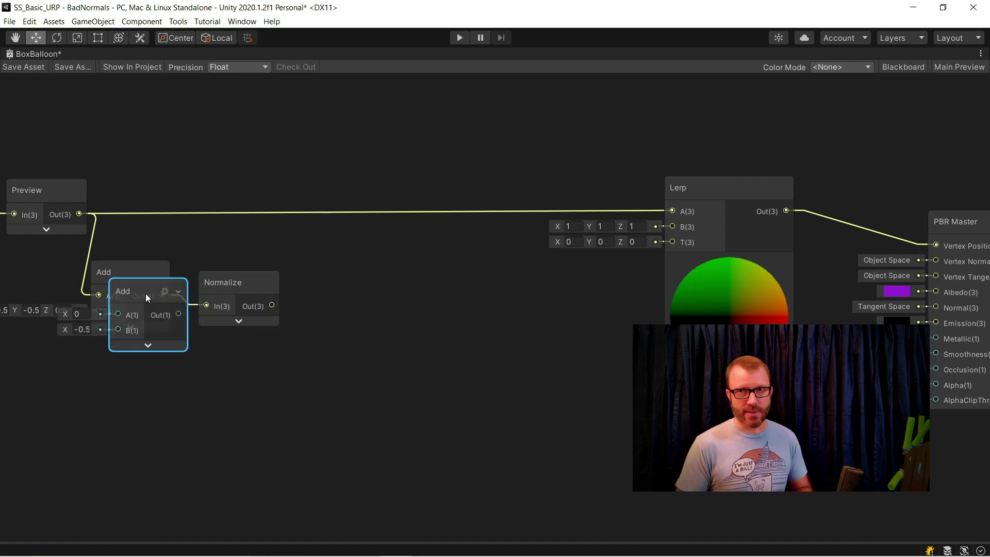
{"action": "left_click_drag", "start_coordinate": [140, 290], "coordinate": [360, 314]}
{"action": "scroll", "coordinate": [361, 313], "scroll_direction": "up", "scroll_amount": 3}
{"action": "left_click_drag", "start_coordinate": [258, 314], "coordinate": [355, 346]}
{"action": "key", "text": "Home"}
{"action": "key", "text": "Delete"}
{"action": "key", "text": "Tab"}
{"action": "type", "text": "0.5"}
{"action": "key", "text": "Tab"}
{"action": "key", "text": "Home"}
{"action": "type", "text": "-"}
{"action": "left_click", "coordinate": [455, 380]}
{"action": "left_click_drag", "start_coordinate": [438, 346], "coordinate": [789, 204]}
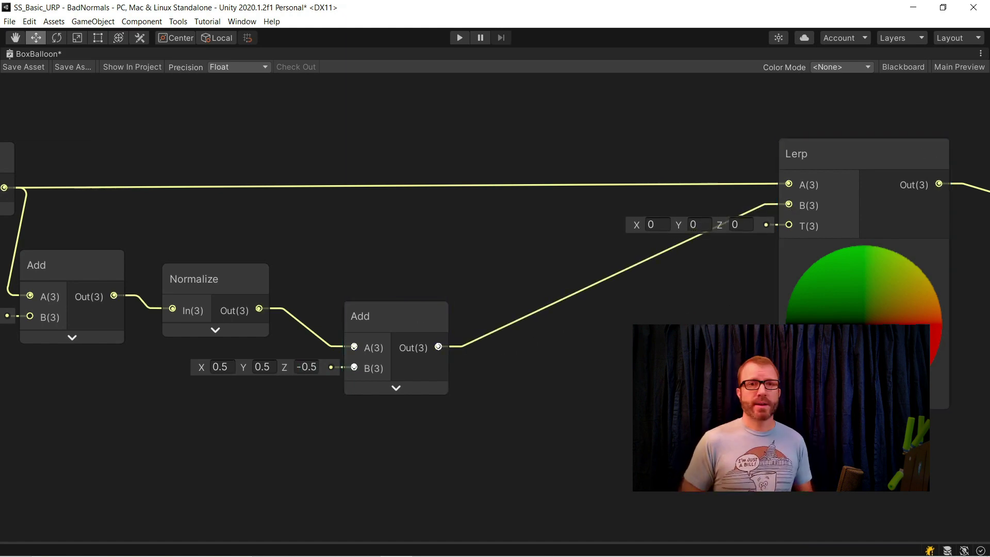
Step: Duplicate the Preview node and wire the copy into Lerp's T input
{"action": "scroll", "coordinate": [608, 407], "scroll_direction": "down", "scroll_amount": 3}
{"action": "left_click", "coordinate": [244, 228]}
{"action": "key", "text": "ctrl+d"}
{"action": "left_click_drag", "start_coordinate": [281, 242], "coordinate": [786, 248]}
{"action": "middle_click_drag", "start_coordinate": [785, 248], "coordinate": [913, 182]}
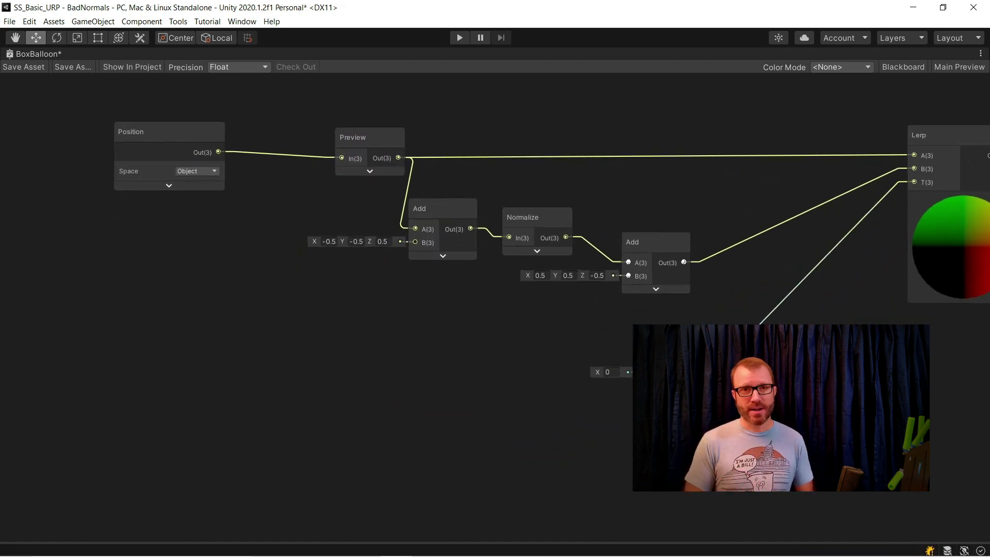
Step: Add a Time node below the graph
{"action": "scroll", "coordinate": [754, 405], "scroll_direction": "down", "scroll_amount": 1}
{"action": "right_click", "coordinate": [148, 197]}
{"action": "left_click", "coordinate": [256, 204]}
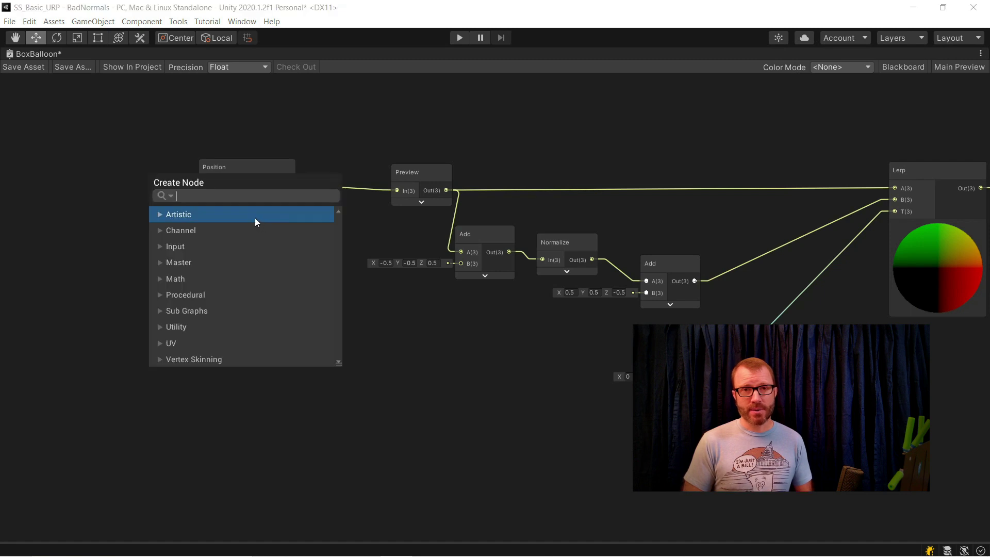
{"action": "type", "text": "time"}
{"action": "key", "text": "Return"}
{"action": "left_click_drag", "start_coordinate": [183, 403], "coordinate": [374, 345]}
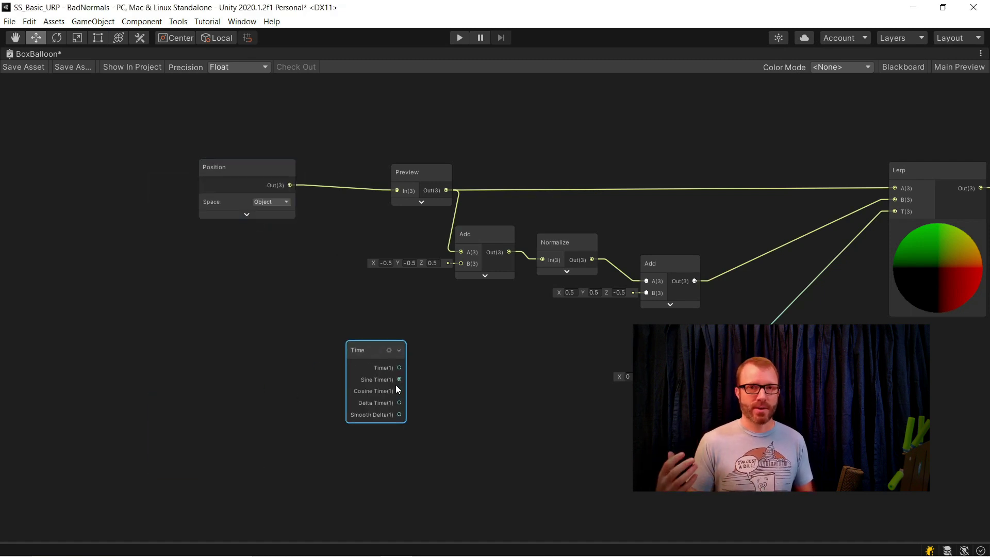
Step: Connect Sine Time to the scalar Preview, save the graph, and restore the editor layout
{"action": "left_click_drag", "start_coordinate": [400, 379], "coordinate": [638, 377]}
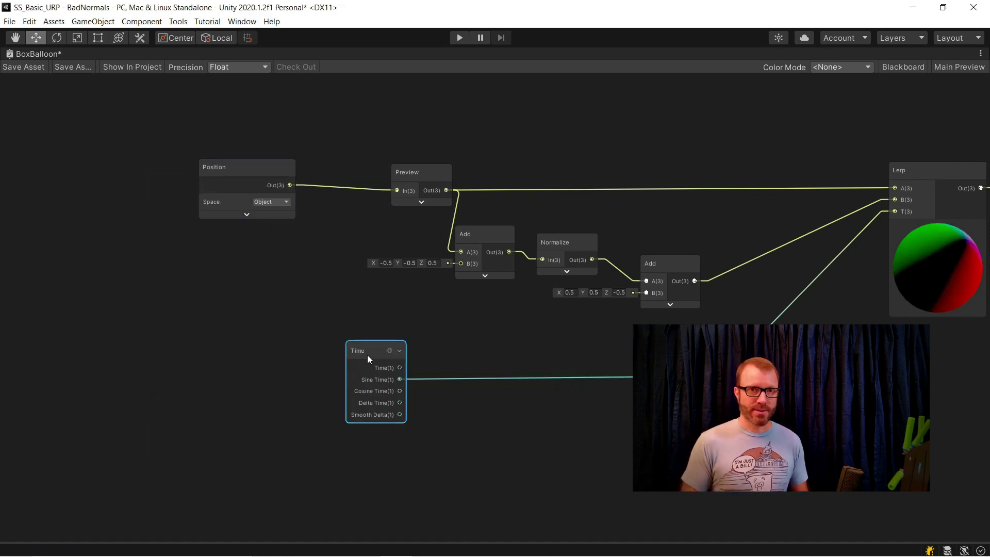
{"action": "left_click_drag", "start_coordinate": [367, 355], "coordinate": [273, 352]}
{"action": "left_click", "coordinate": [23, 67]}
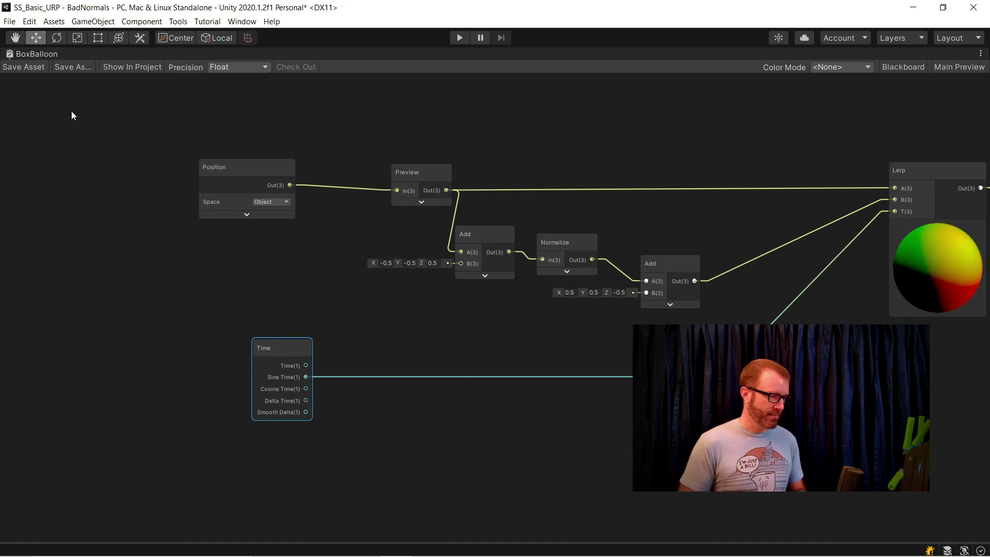
{"action": "double_click", "coordinate": [39, 54]}
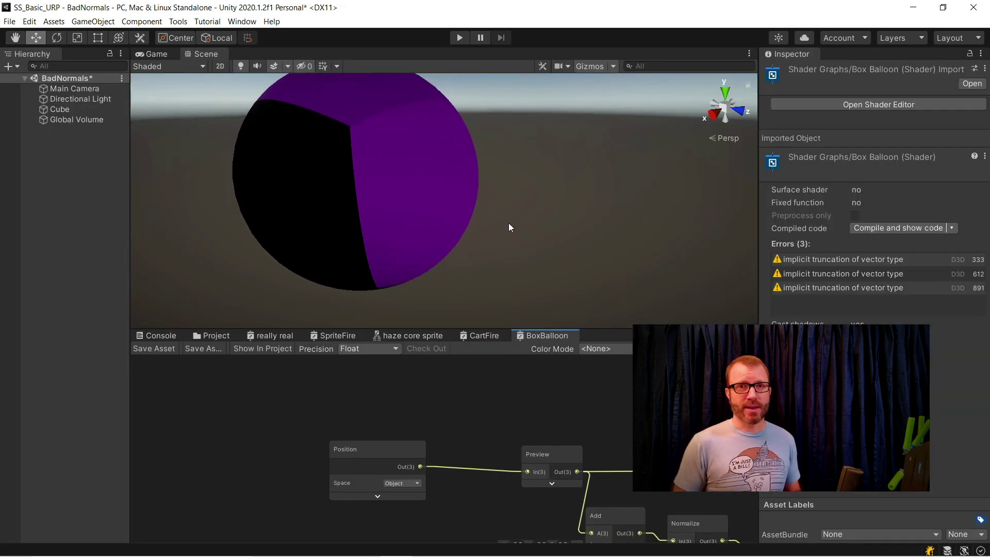
Step: Orbit around the cube ballooning into a sphere, then pan the BoxBalloon graph into view
{"action": "left_click_drag", "start_coordinate": [458, 191], "coordinate": [413, 233], "text": "alt"}
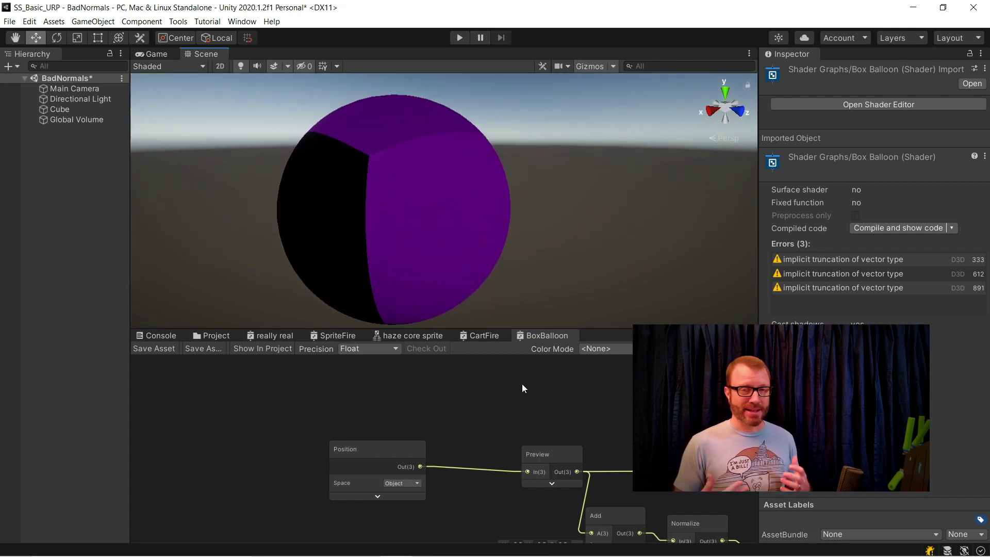
{"action": "middle_click_drag", "start_coordinate": [521, 397], "coordinate": [518, 357]}
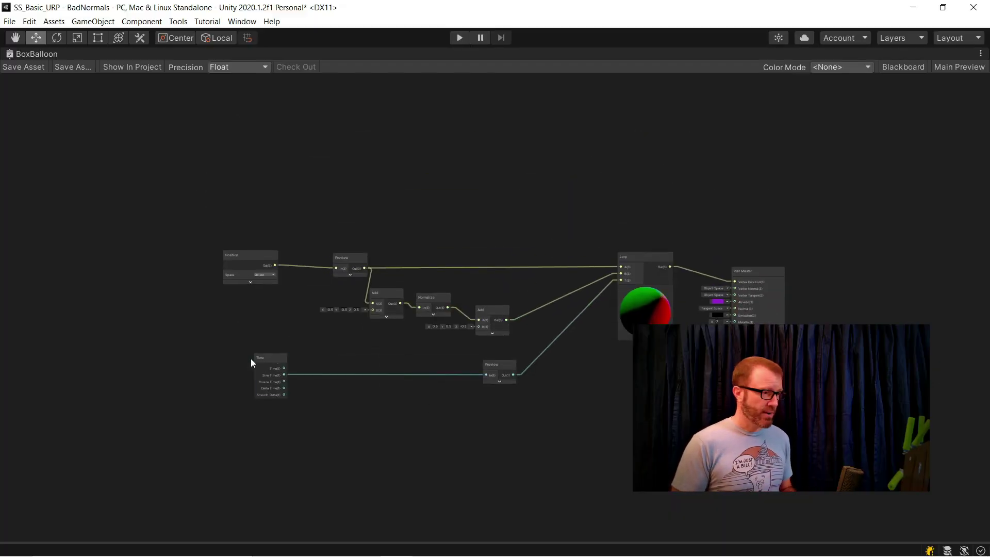
Step: Convert the six ballooning math nodes into a sub-graph saved as 'BoxBalloonNormal'
{"action": "left_click_drag", "start_coordinate": [253, 363], "coordinate": [217, 369]}
{"action": "left_click_drag", "start_coordinate": [681, 468], "coordinate": [323, 213]}
{"action": "right_click", "coordinate": [345, 257]}
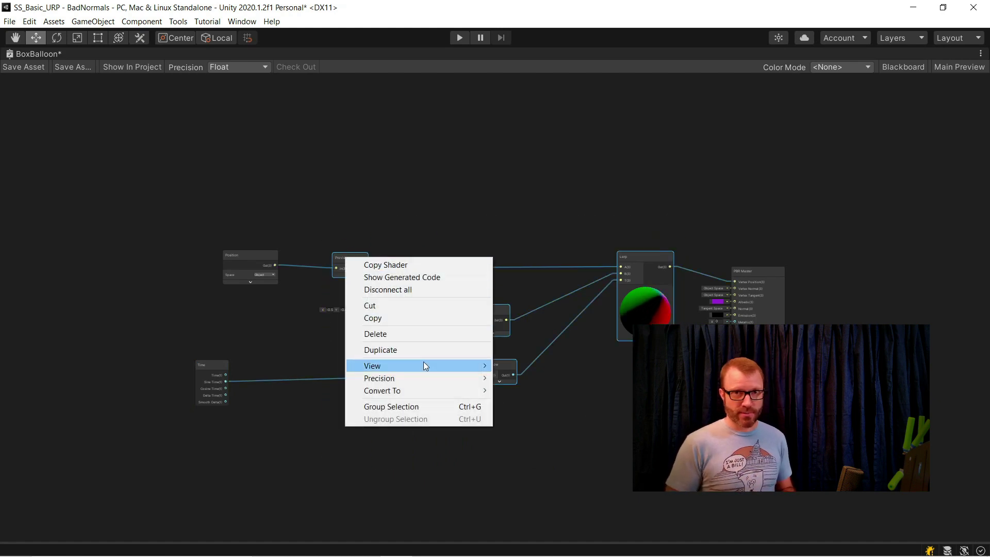
{"action": "mouse_move", "coordinate": [424, 391]}
{"action": "left_click", "coordinate": [509, 392]}
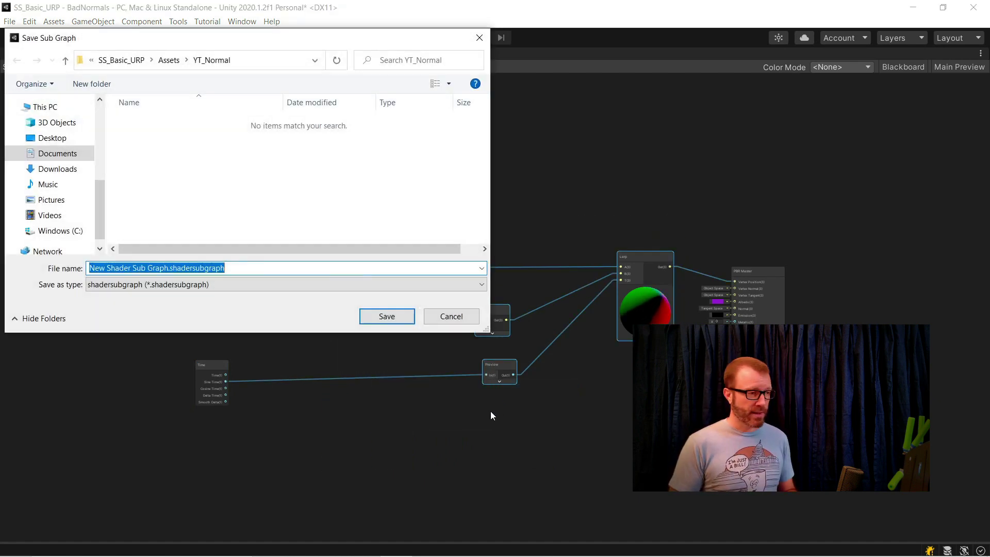
{"action": "type", "text": "BoxBalloonNormal"}
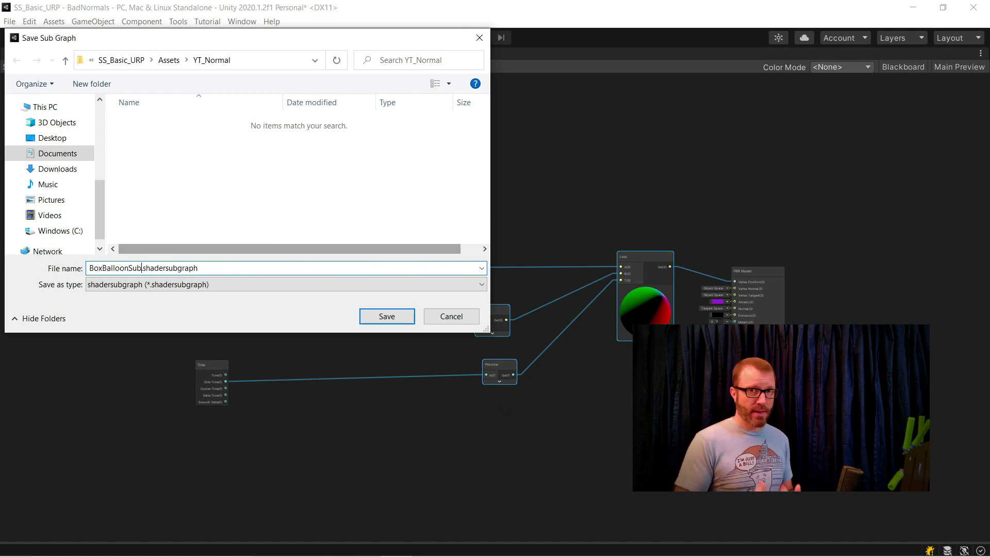
{"action": "key", "text": "Return"}
Step: In the sub-graph, rename the Vector3 and Vector1 properties to Position and Time
{"action": "scroll", "coordinate": [487, 348], "scroll_direction": "up", "scroll_amount": 3}
{"action": "double_click", "coordinate": [519, 237]}
{"action": "left_click_drag", "start_coordinate": [103, 265], "coordinate": [125, 195]}
{"action": "left_click", "coordinate": [902, 66]}
{"action": "right_click", "coordinate": [31, 409]}
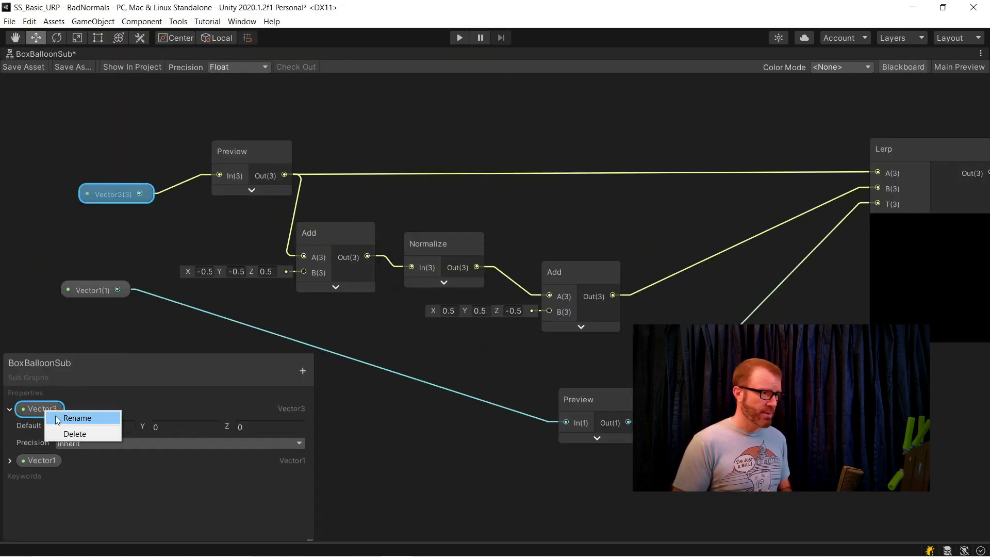
{"action": "left_click", "coordinate": [66, 413]}
{"action": "type", "text": "Position"}
{"action": "key", "text": "Return"}
{"action": "right_click", "coordinate": [39, 461]}
{"action": "left_click", "coordinate": [61, 468]}
{"action": "type", "text": "Time"}
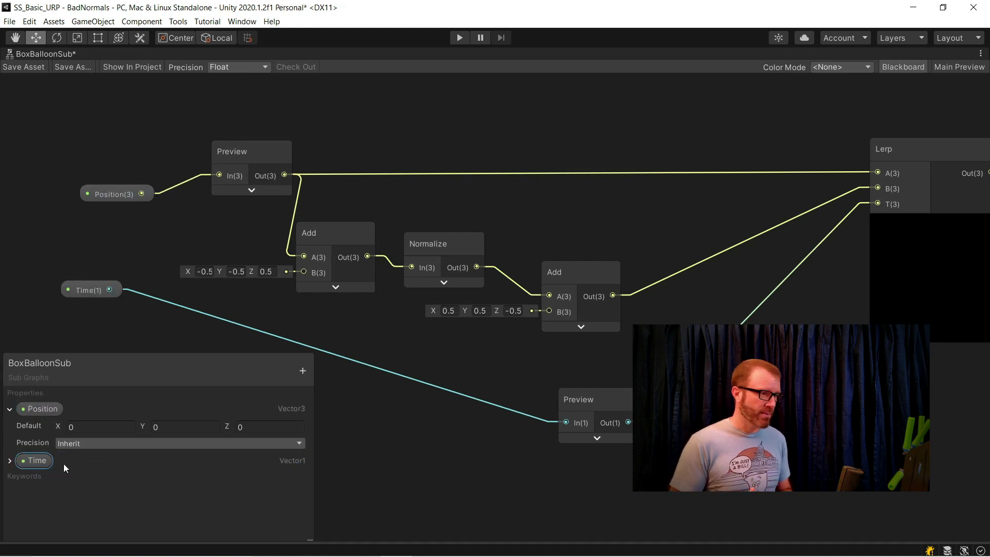
{"action": "key", "text": "Return"}
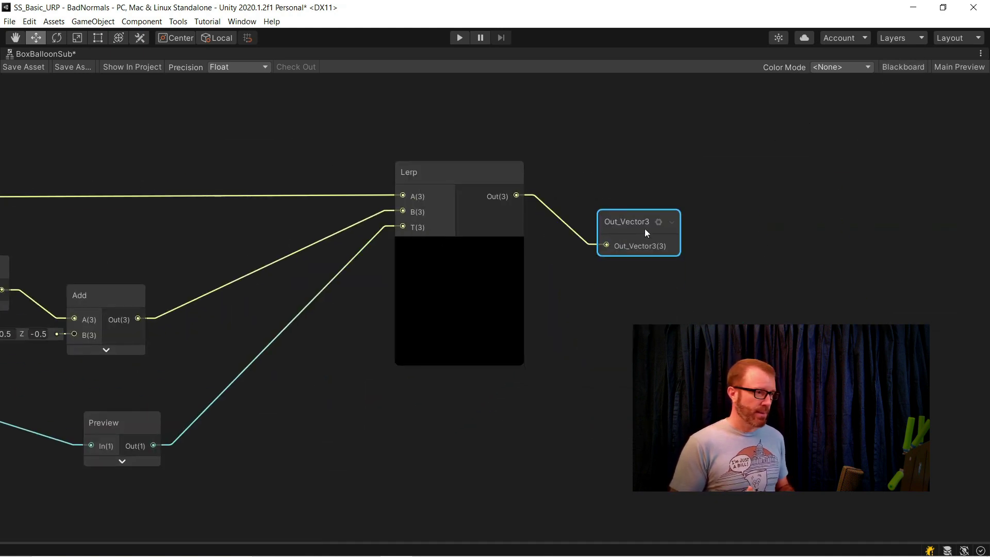
Step: Rename the sub-graph's output to Position in the output node settings
{"action": "left_click", "coordinate": [658, 221]}
{"action": "double_click", "coordinate": [681, 278]}
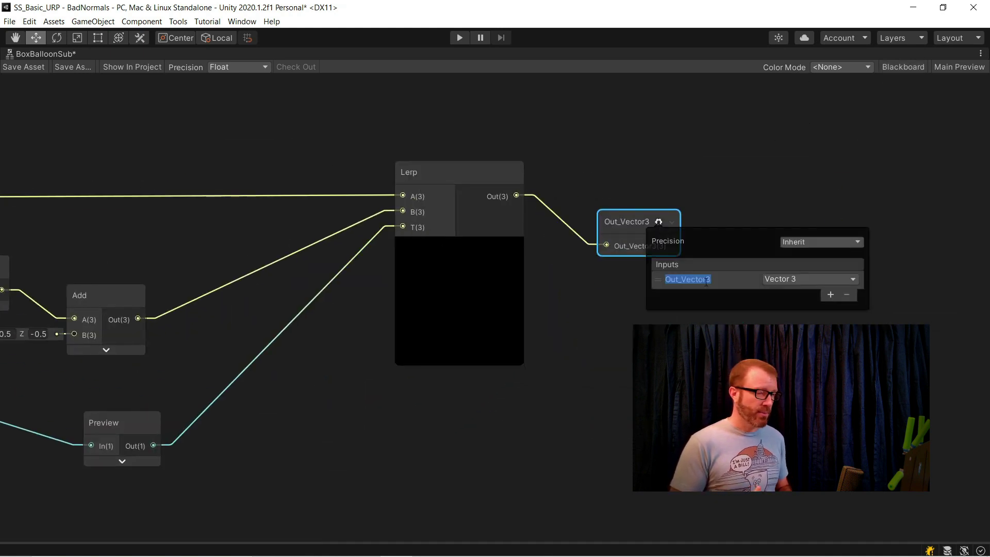
{"action": "type", "text": "Position"}
{"action": "left_click", "coordinate": [681, 181]}
{"action": "scroll", "coordinate": [561, 378], "scroll_direction": "down", "scroll_amount": 3}
Step: Frame the graph and rearrange the Position and Time nodes
{"action": "key", "text": "a"}
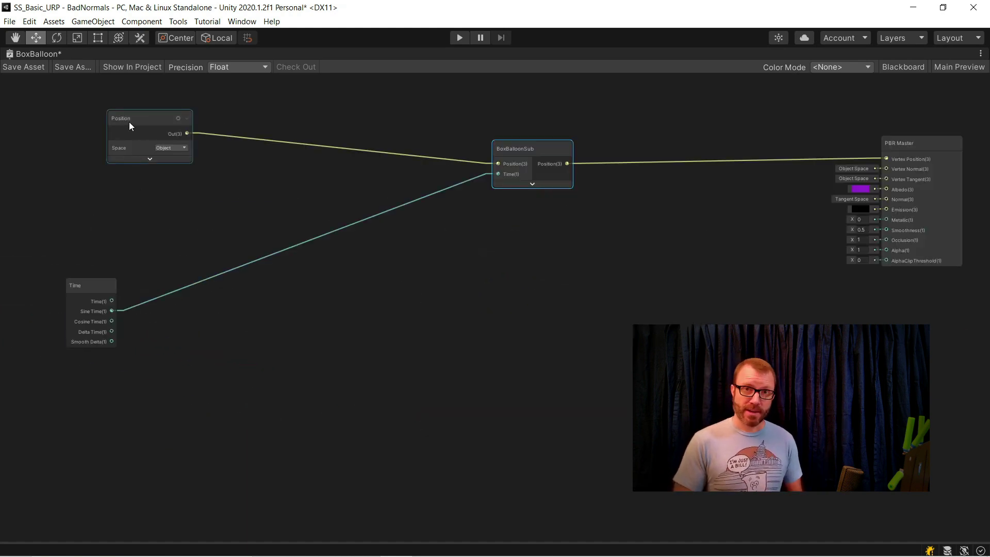
{"action": "left_click_drag", "start_coordinate": [128, 126], "coordinate": [88, 164]}
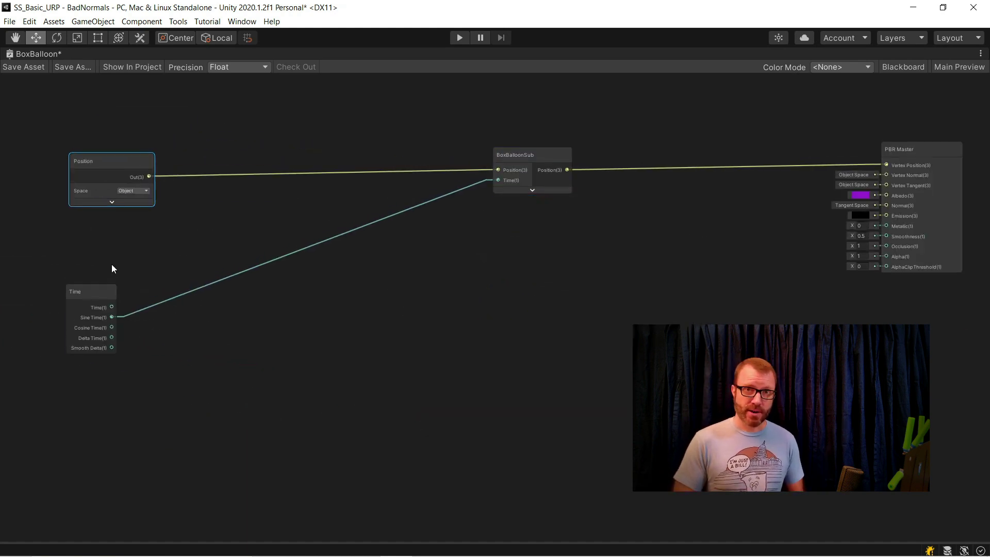
{"action": "left_click_drag", "start_coordinate": [83, 293], "coordinate": [106, 229]}
{"action": "left_click", "coordinate": [851, 222]}
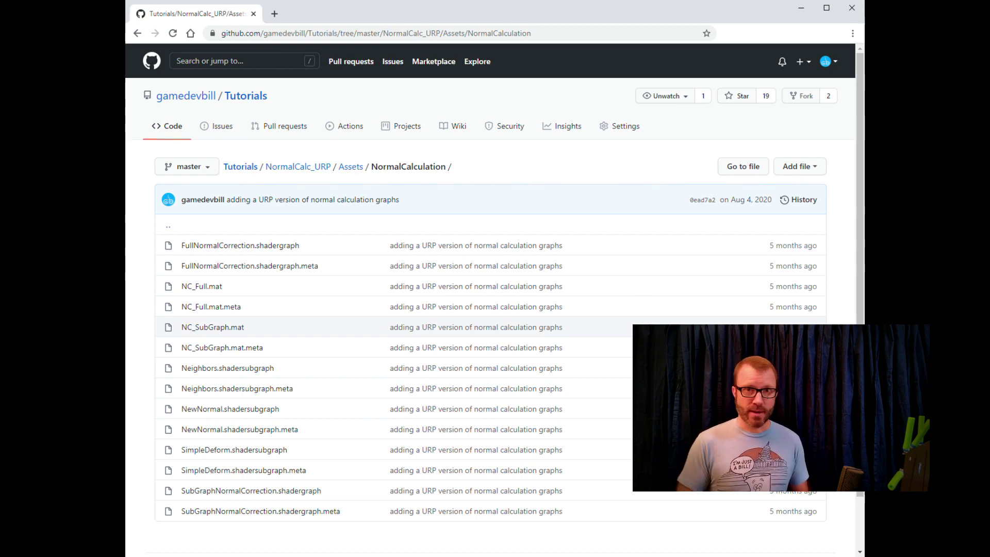
Step: Add a Neighbors sub-graph node to the canvas
{"action": "right_click", "coordinate": [217, 324]}
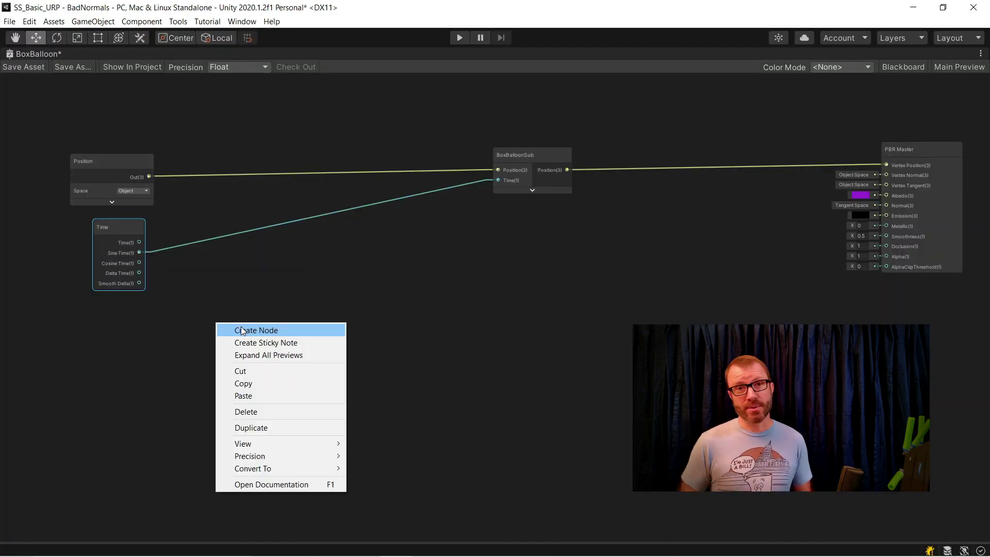
{"action": "left_click", "coordinate": [242, 330]}
{"action": "type", "text": "neigh"}
{"action": "key", "text": "Return"}
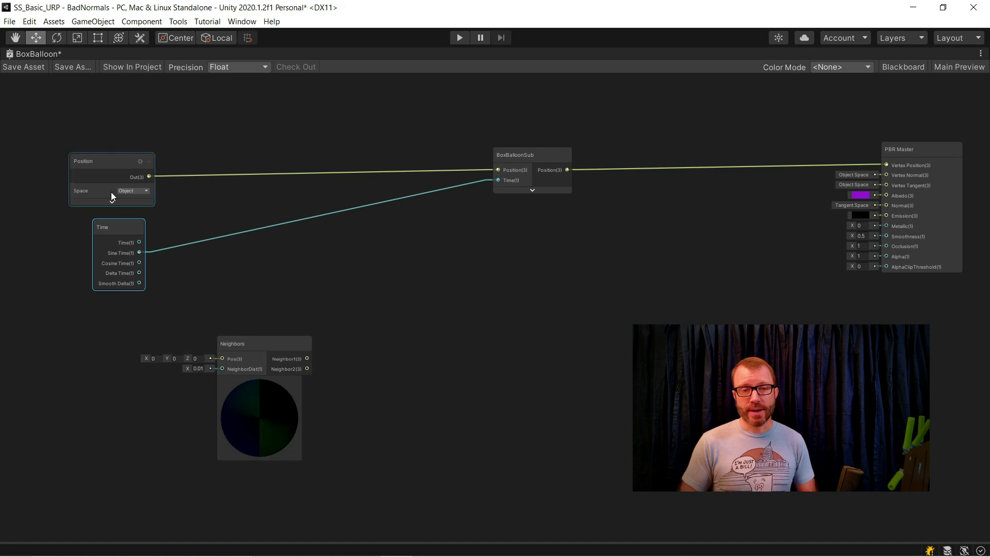
Step: Duplicate the Position node into Neighbors' Pos input and frame the whole Neighbors graph
{"action": "left_click", "coordinate": [116, 169]}
{"action": "key", "text": "ctrl+d"}
{"action": "left_click_drag", "start_coordinate": [128, 189], "coordinate": [222, 358]}
{"action": "left_click_drag", "start_coordinate": [92, 367], "coordinate": [103, 341]}
{"action": "scroll", "coordinate": [206, 384], "scroll_direction": "up", "scroll_amount": 5}
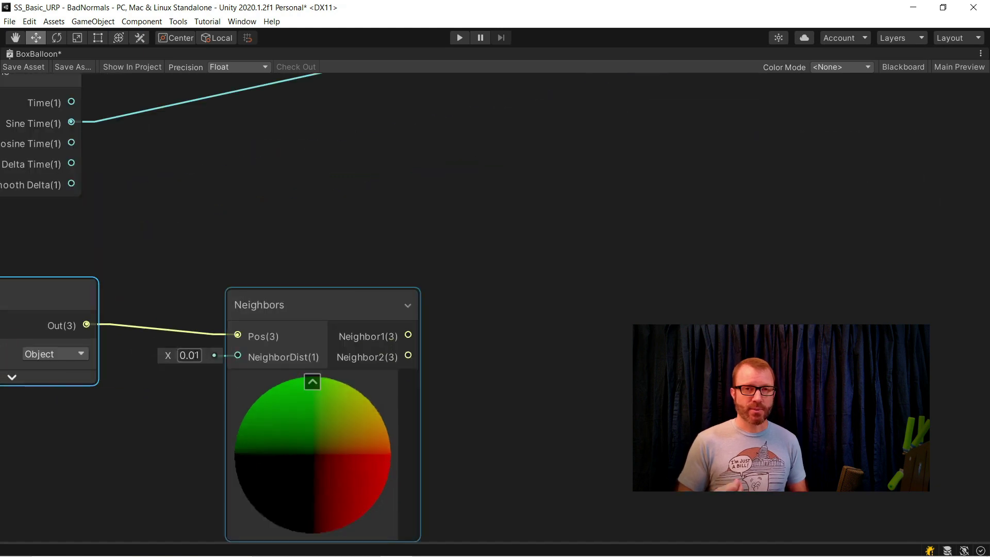
{"action": "scroll", "coordinate": [176, 428], "scroll_direction": "down", "scroll_amount": 5}
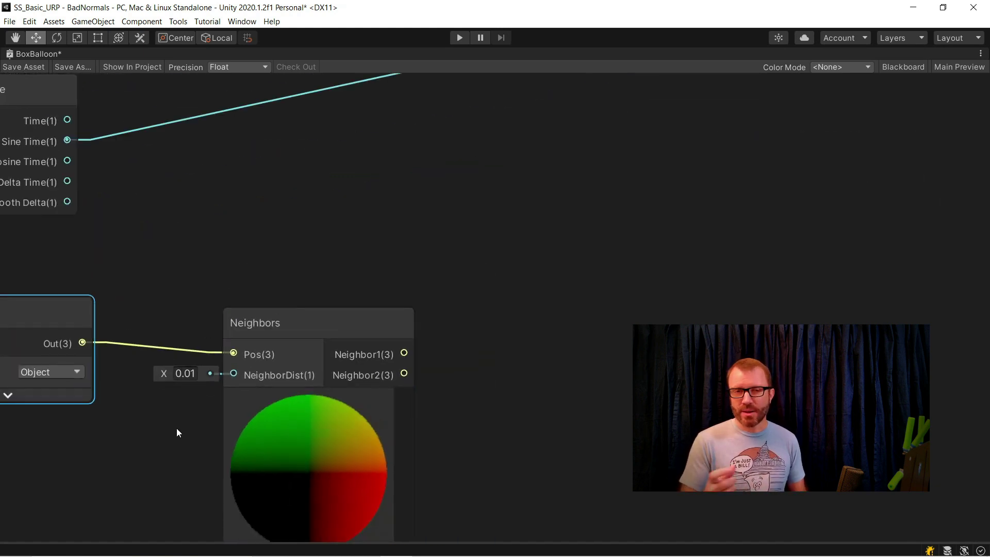
{"action": "scroll", "coordinate": [212, 427], "scroll_direction": "up", "scroll_amount": 1}
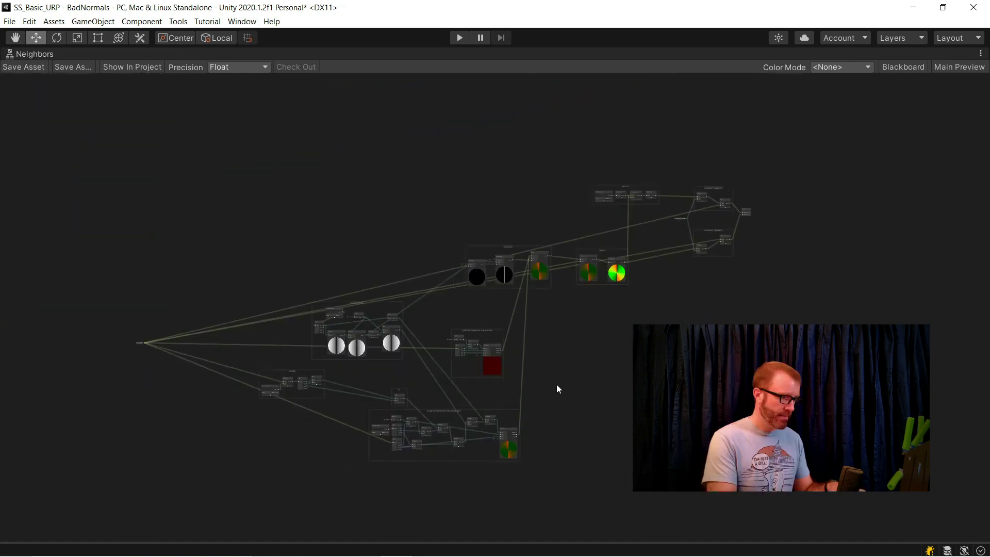
{"action": "key", "text": "a"}
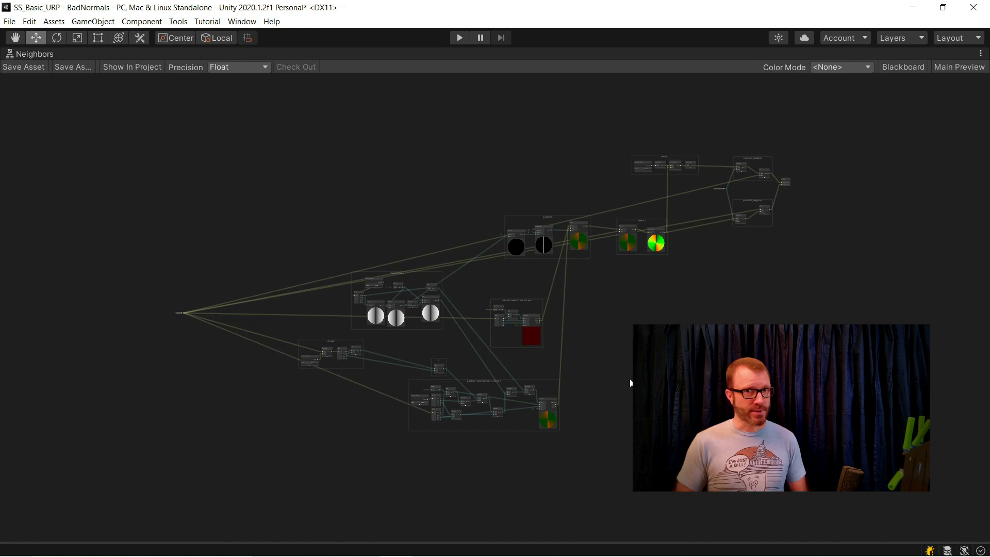
{"action": "scroll", "coordinate": [575, 381], "scroll_direction": "up", "scroll_amount": 5}
{"action": "middle_click_drag", "start_coordinate": [215, 363], "coordinate": [430, 298]}
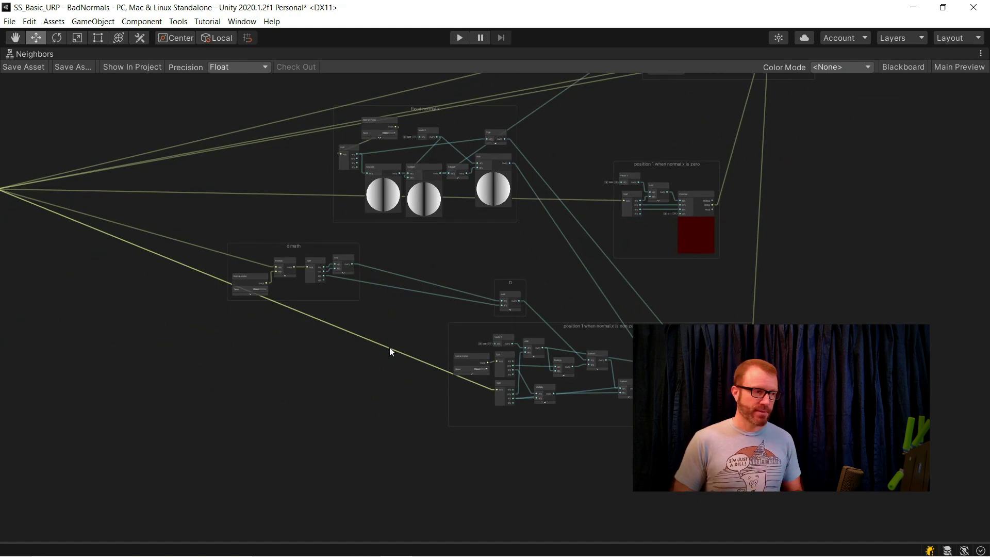
{"action": "scroll", "coordinate": [243, 471], "scroll_direction": "down", "scroll_amount": 3}
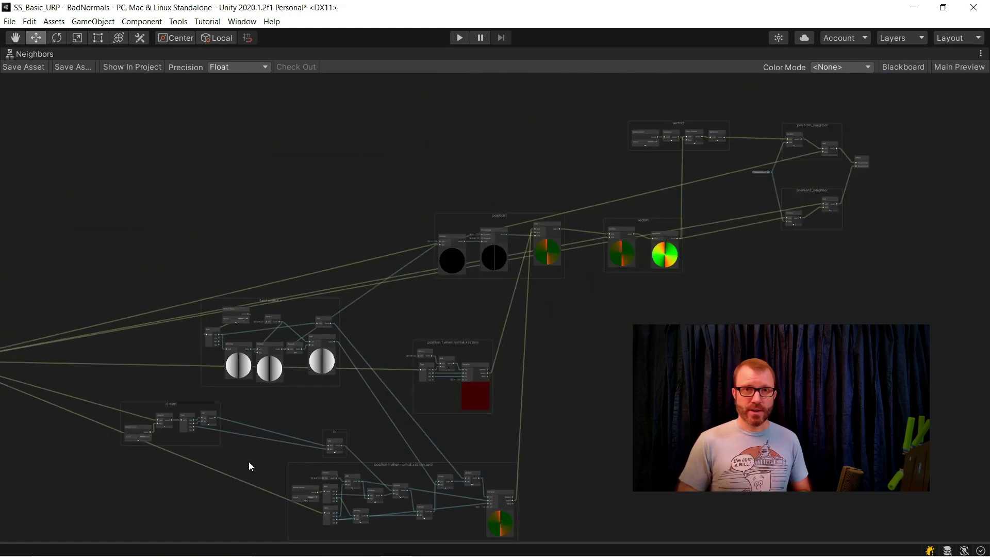
{"action": "middle_click_drag", "start_coordinate": [223, 460], "coordinate": [369, 380]}
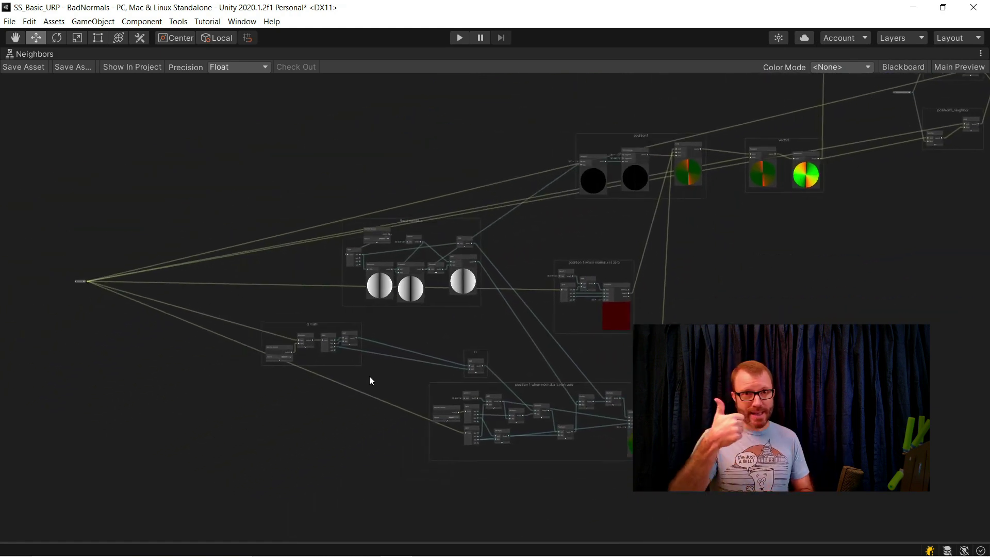
{"action": "scroll", "coordinate": [340, 381], "scroll_direction": "up", "scroll_amount": 6}
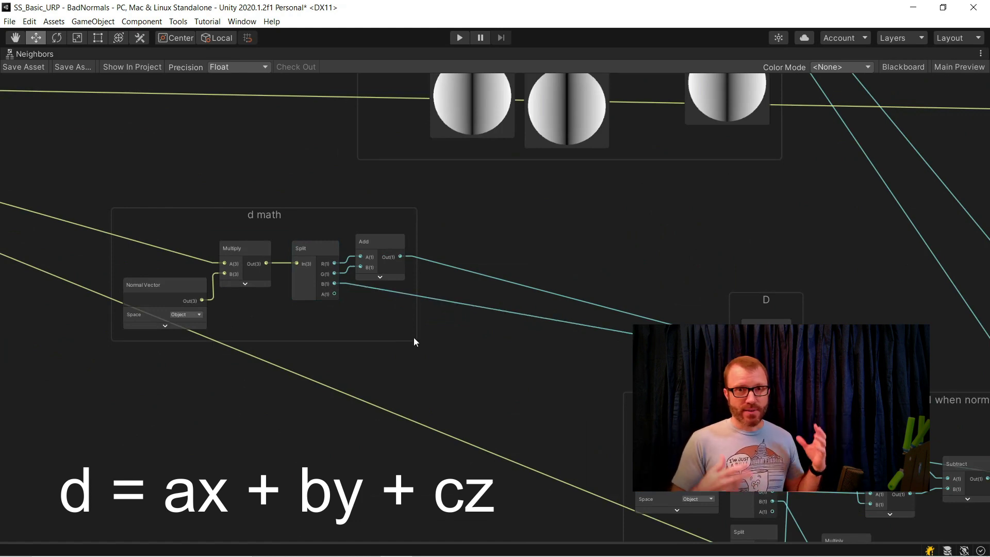
{"action": "left_click", "coordinate": [291, 215]}
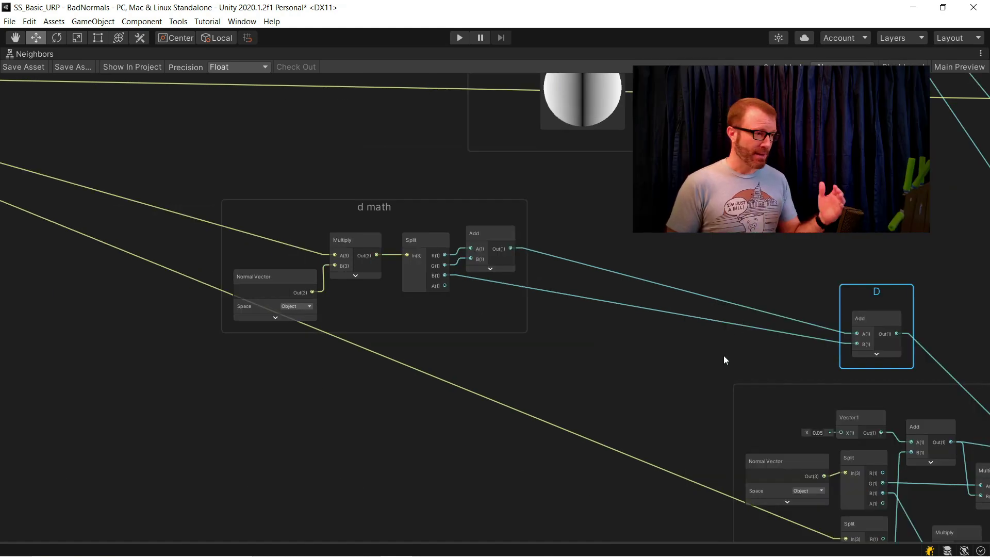
{"action": "middle_click_drag", "start_coordinate": [710, 353], "coordinate": [265, 286]}
{"action": "middle_click_drag", "start_coordinate": [527, 266], "coordinate": [401, 225]}
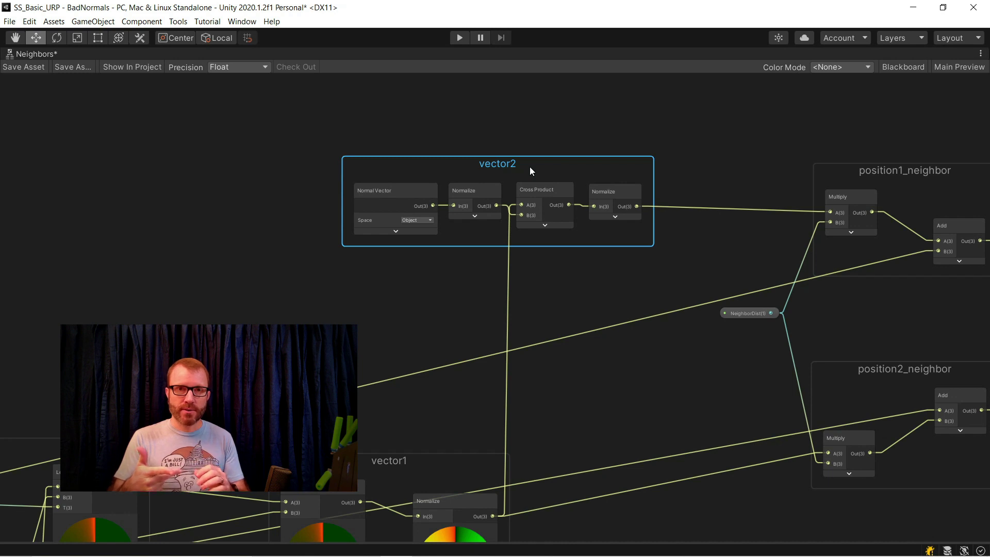
Step: Select the NeighborDist property and pan to the neighbor position groups
{"action": "left_click", "coordinate": [749, 313]}
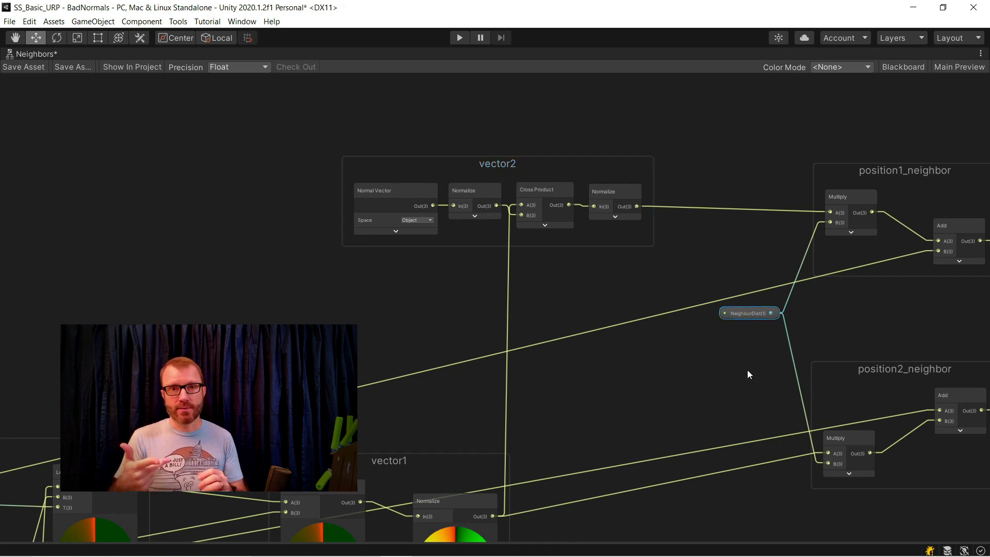
{"action": "middle_click_drag", "start_coordinate": [747, 369], "coordinate": [457, 332]}
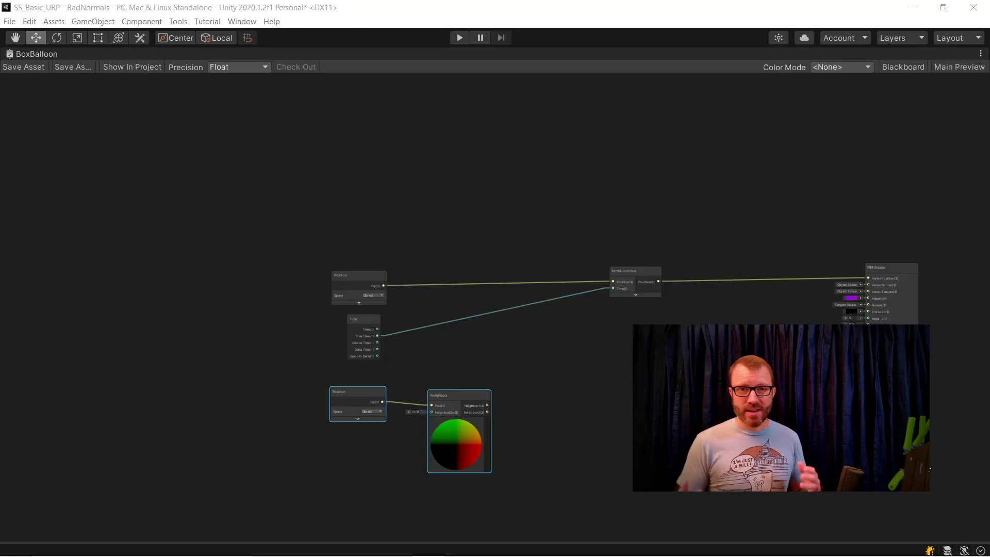
Step: Duplicate the BoxBalloonSub node and stack two copies beside the Neighbors node
{"action": "left_click", "coordinate": [584, 524]}
{"action": "left_click_drag", "start_coordinate": [549, 490], "coordinate": [410, 153]}
{"action": "scroll", "coordinate": [600, 191], "scroll_direction": "up", "scroll_amount": 2}
{"action": "left_click", "coordinate": [592, 194]}
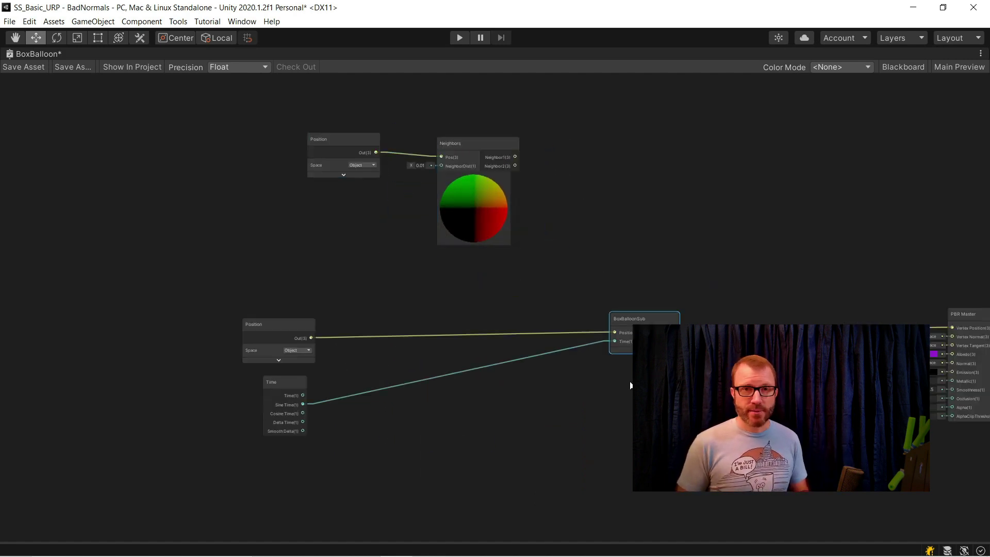
{"action": "key", "text": "ctrl+d"}
{"action": "key", "text": "ctrl+d"}
{"action": "left_click_drag", "start_coordinate": [639, 324], "coordinate": [619, 142]}
{"action": "left_click_drag", "start_coordinate": [627, 355], "coordinate": [623, 235]}
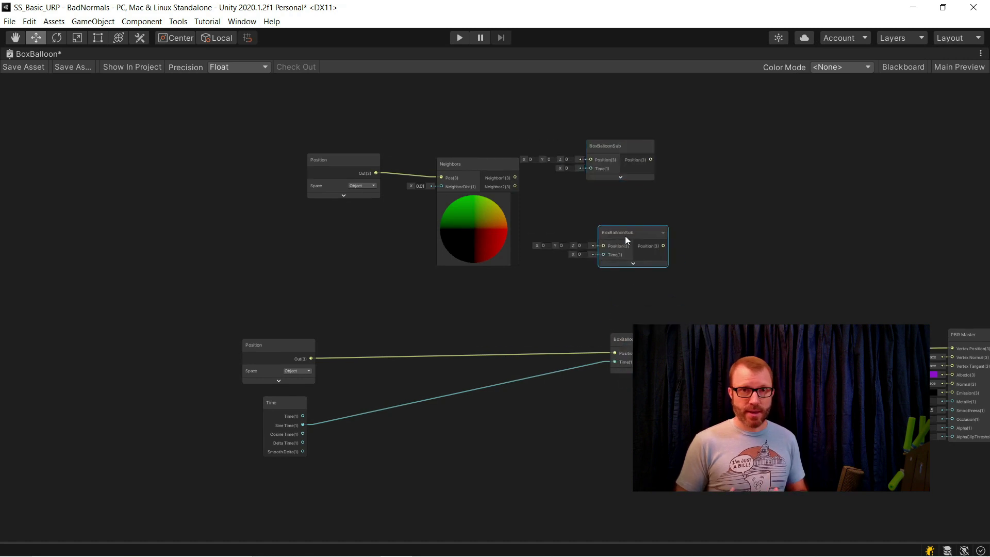
{"action": "left_click_drag", "start_coordinate": [620, 150], "coordinate": [648, 161]}
Step: Wire Neighbor1 into the top copy's Position and Neighbor2 into the lower copy's Position
{"action": "left_click_drag", "start_coordinate": [633, 232], "coordinate": [653, 230]}
{"action": "scroll", "coordinate": [589, 201], "scroll_direction": "up", "scroll_amount": 1}
{"action": "left_click_drag", "start_coordinate": [504, 175], "coordinate": [627, 249]}
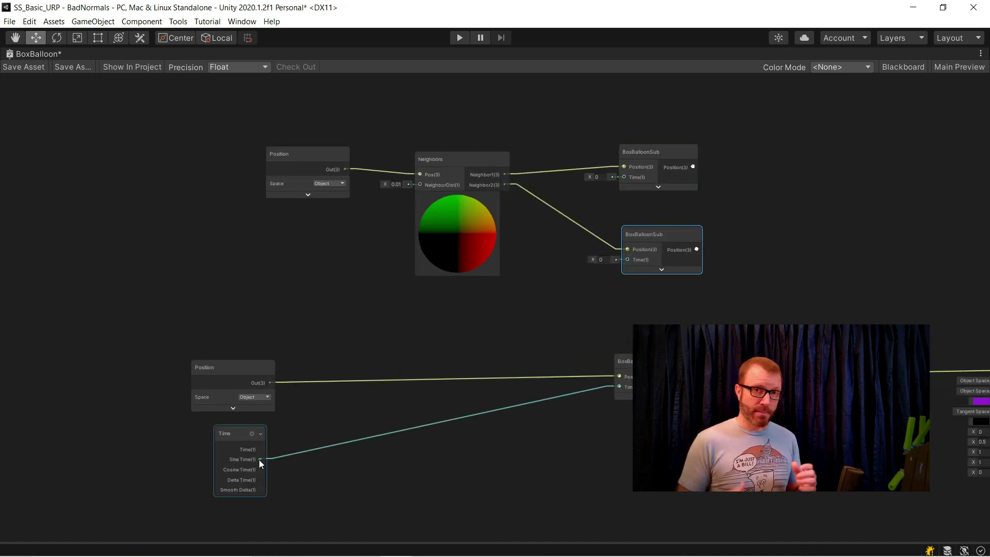
Step: Route Sine Time through a new Preview node into all three BoxBalloonSub Time inputs
{"action": "left_click_drag", "start_coordinate": [258, 459], "coordinate": [634, 176]}
{"action": "left_click", "coordinate": [531, 246]}
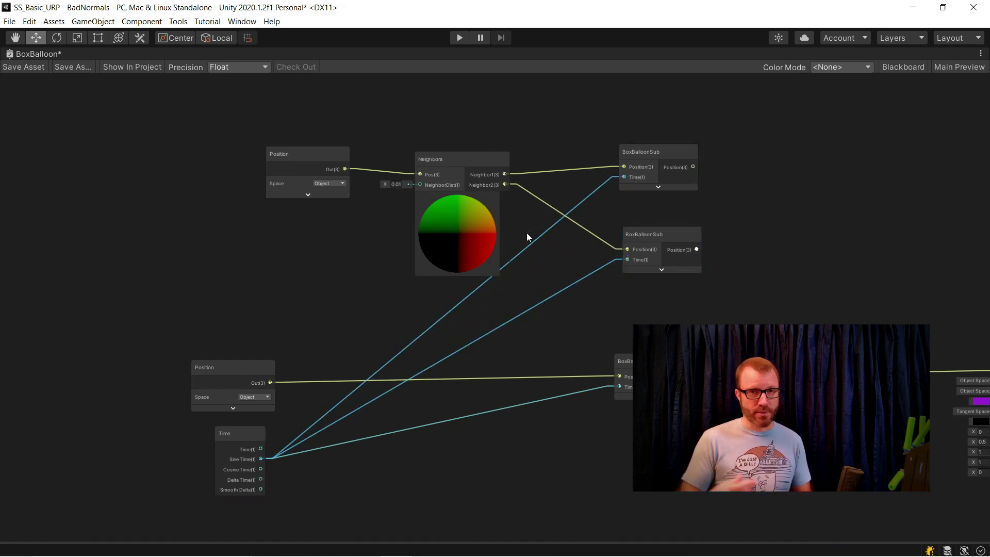
{"action": "key", "text": "ctrl+z"}
{"action": "key", "text": "ctrl+z"}
{"action": "right_click", "coordinate": [397, 481]}
{"action": "left_click", "coordinate": [422, 334]}
{"action": "left_click", "coordinate": [253, 464]}
{"action": "left_click_drag", "start_coordinate": [260, 459], "coordinate": [619, 387]}
{"action": "type", "text": "preview"}
{"action": "key", "text": "Return"}
{"action": "left_click_drag", "start_coordinate": [531, 413], "coordinate": [627, 259]}
{"action": "left_click_drag", "start_coordinate": [554, 421], "coordinate": [624, 177]}
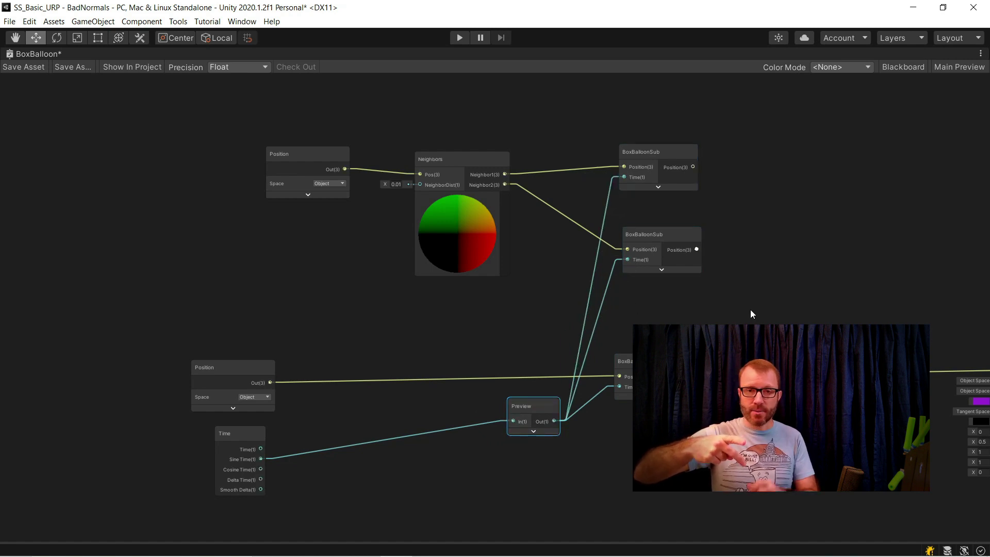
{"action": "middle_click_drag", "start_coordinate": [756, 313], "coordinate": [622, 320]}
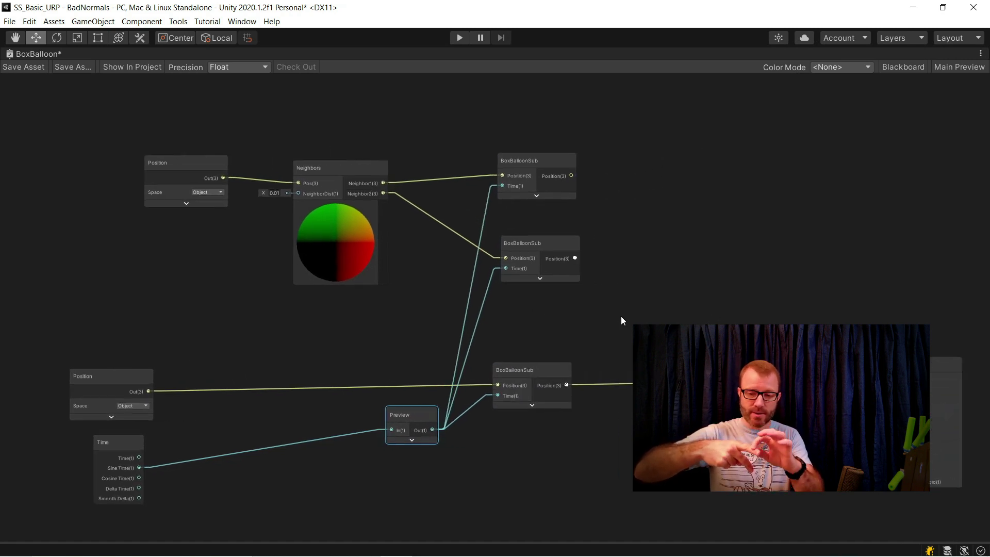
Step: Add a NewNormal sub-graph node by searching 'newn' and position it
{"action": "right_click", "coordinate": [655, 224]}
{"action": "left_click", "coordinate": [677, 228]}
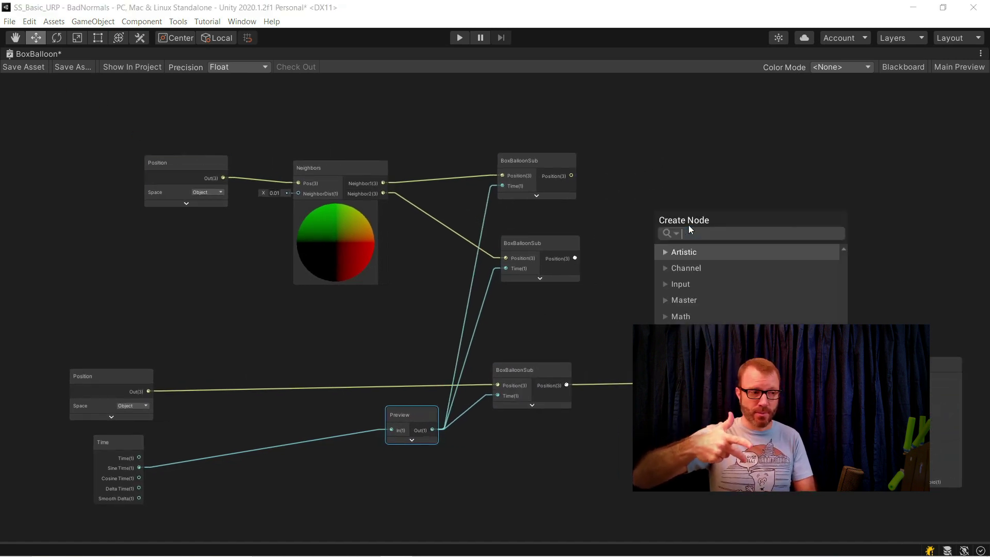
{"action": "key", "text": "Escape"}
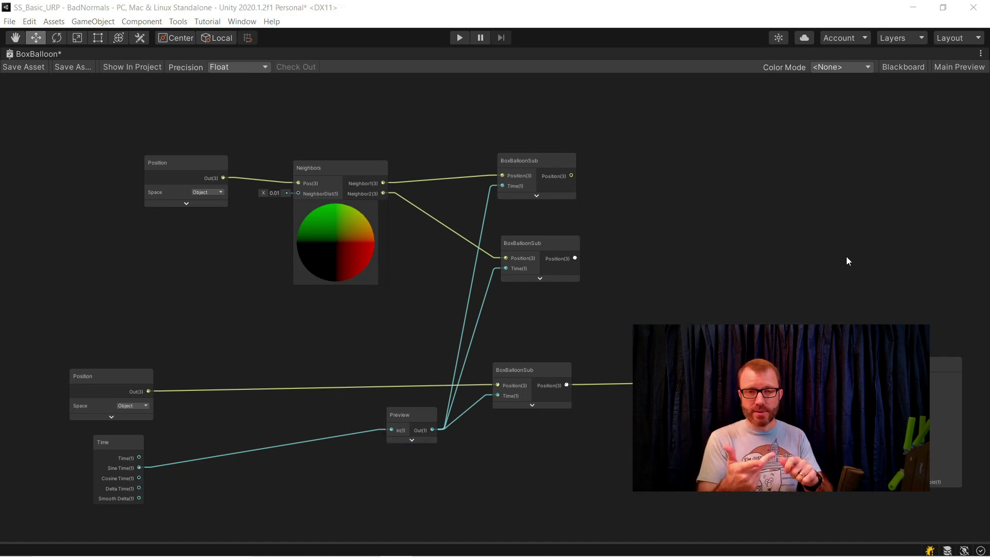
{"action": "right_click", "coordinate": [695, 193]}
{"action": "left_click", "coordinate": [716, 201]}
{"action": "type", "text": "newno"}
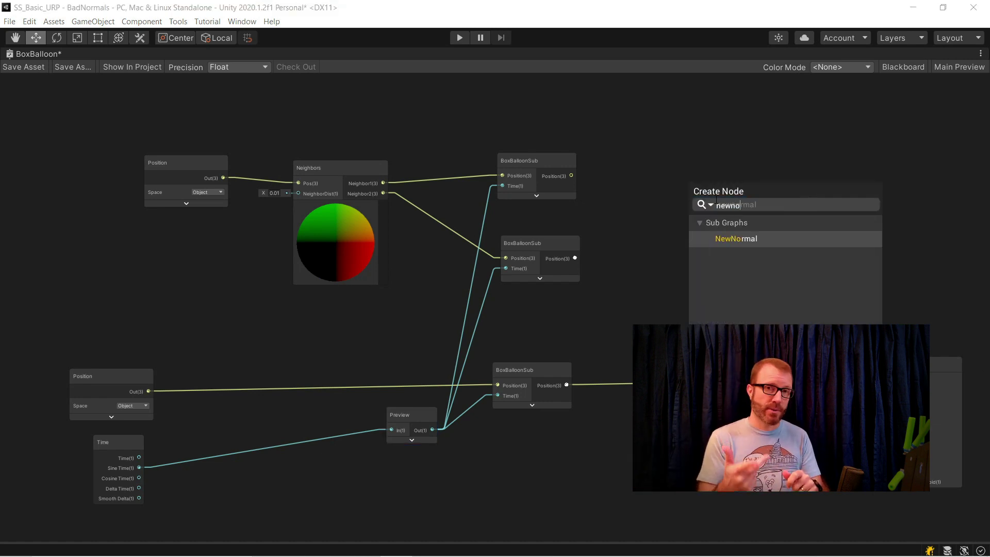
{"action": "key", "text": "Return"}
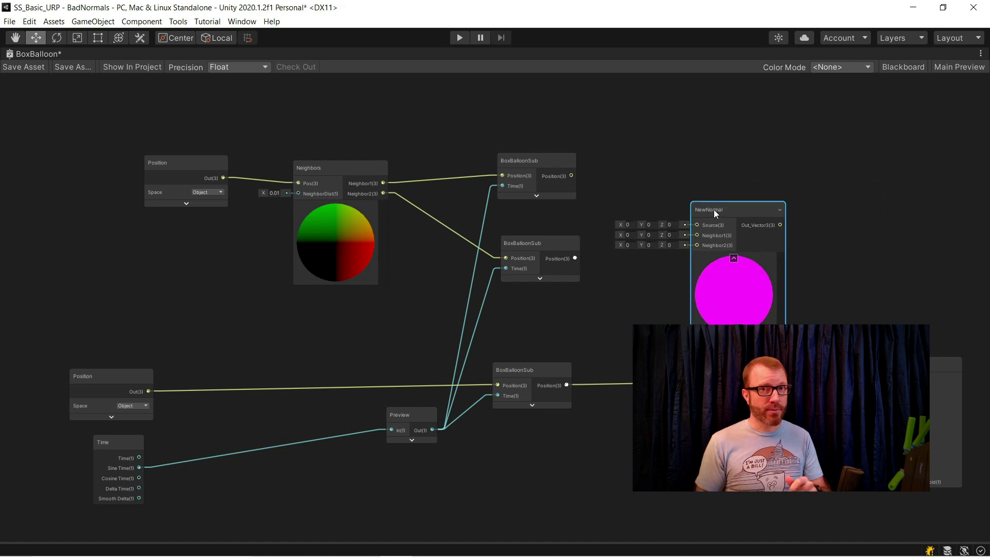
{"action": "left_click_drag", "start_coordinate": [721, 193], "coordinate": [711, 173]}
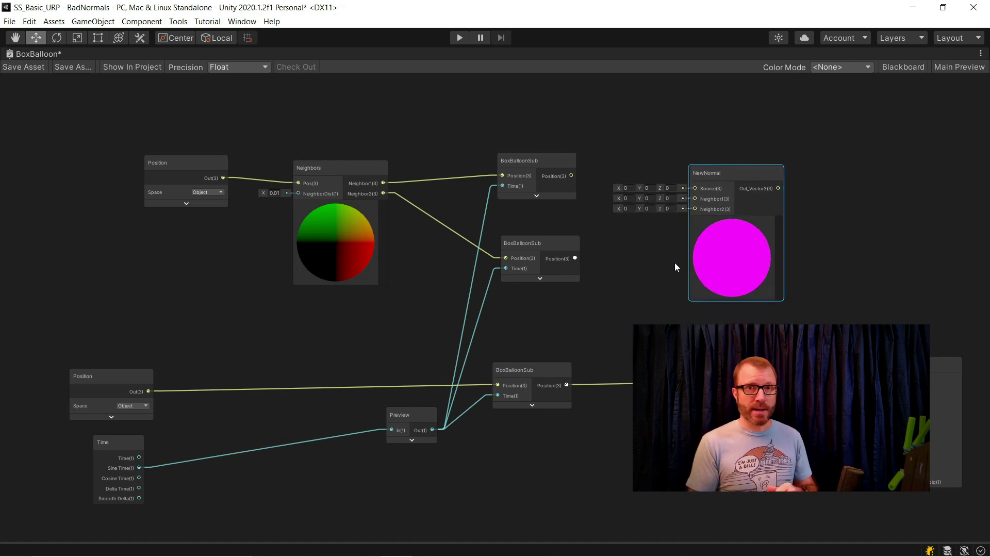
Step: Feed the three BoxBalloonSub outputs into Source, Neighbor1, Neighbor2, and NewNormal's output to the PBR Master
{"action": "scroll", "coordinate": [672, 255], "scroll_direction": "up", "scroll_amount": 1}
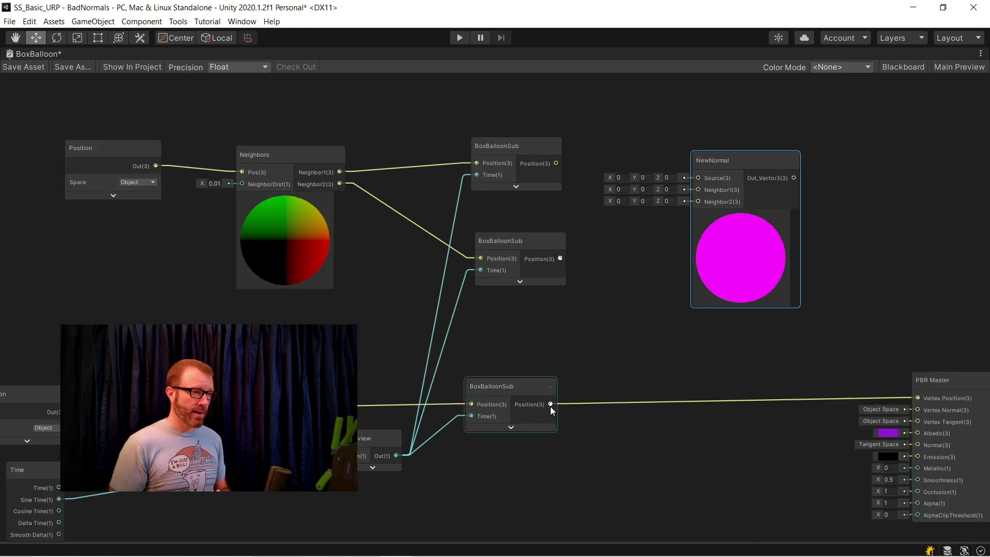
{"action": "left_click_drag", "start_coordinate": [550, 404], "coordinate": [698, 178]}
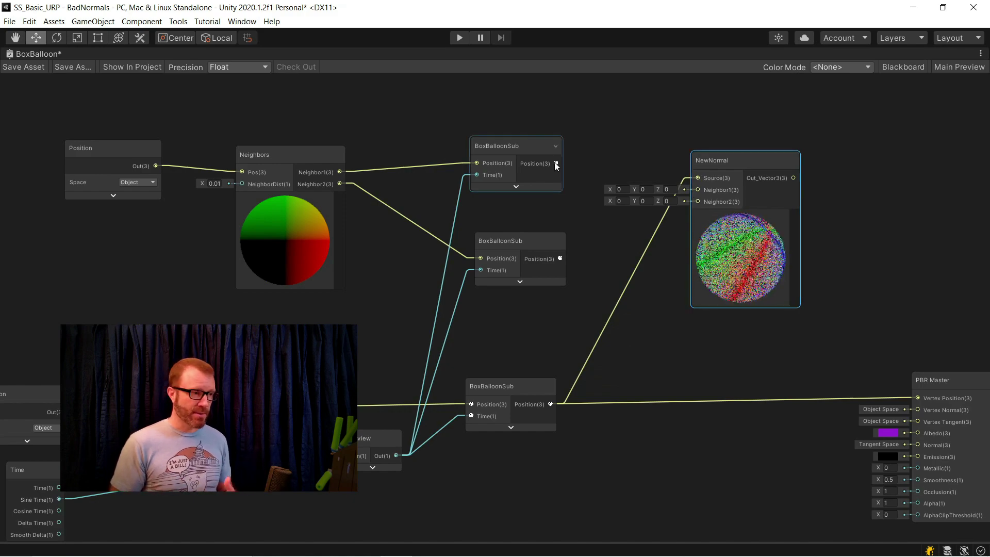
{"action": "left_click_drag", "start_coordinate": [555, 163], "coordinate": [706, 189]}
{"action": "left_click_drag", "start_coordinate": [560, 258], "coordinate": [698, 202]}
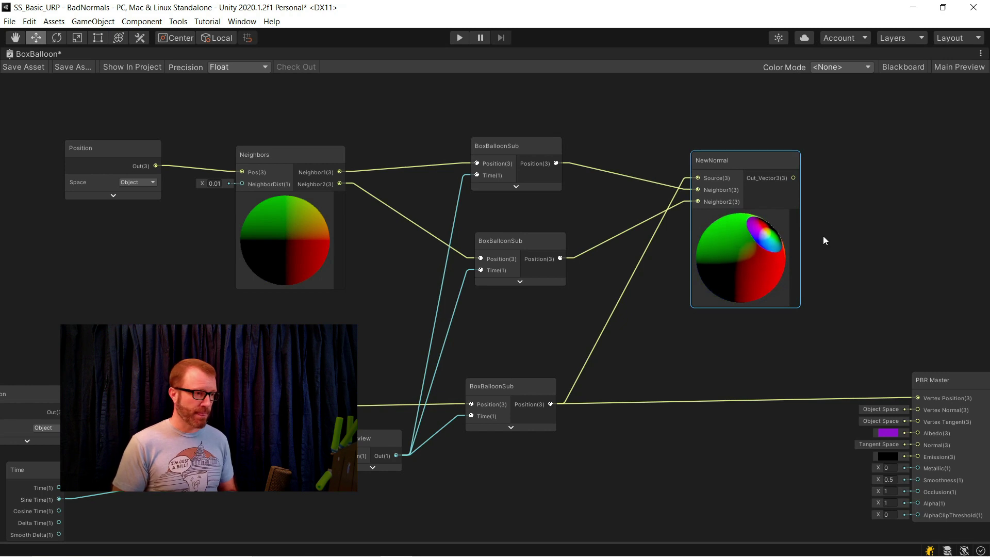
{"action": "left_click_drag", "start_coordinate": [792, 177], "coordinate": [922, 408]}
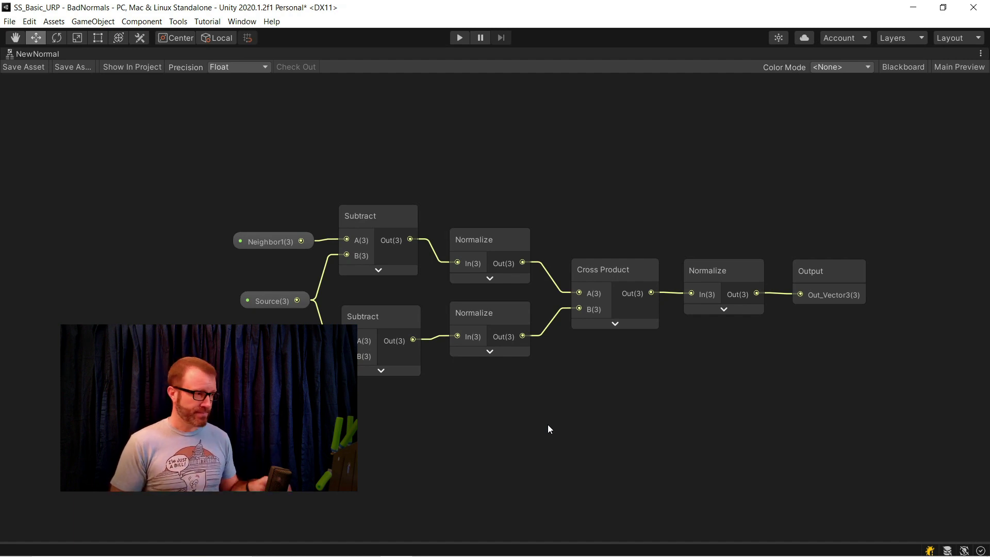
Step: Restore the editor layout with Shift+Space and orbit the Scene view around the morphing cube
{"action": "key", "text": "shift+space"}
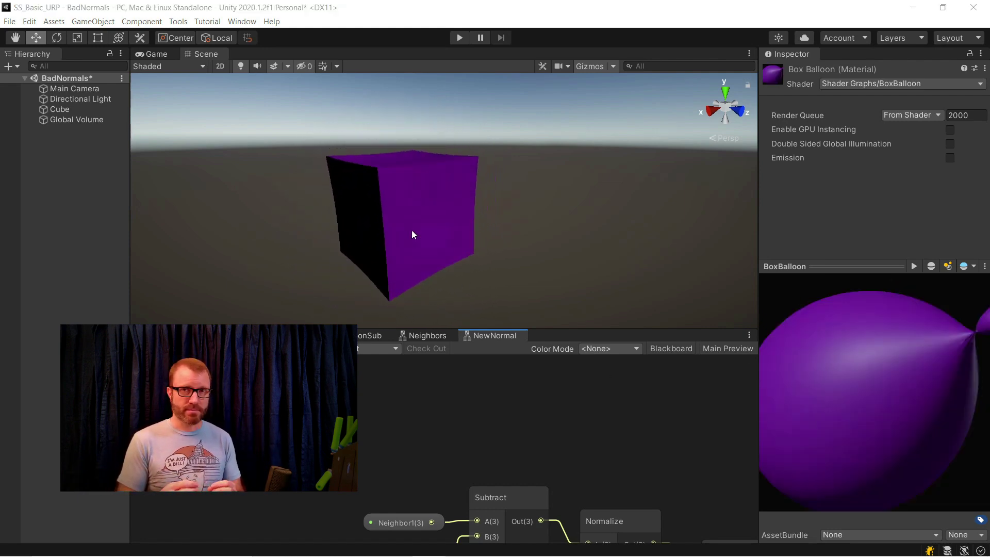
{"action": "left_click_drag", "start_coordinate": [412, 235], "coordinate": [559, 222], "text": "alt"}
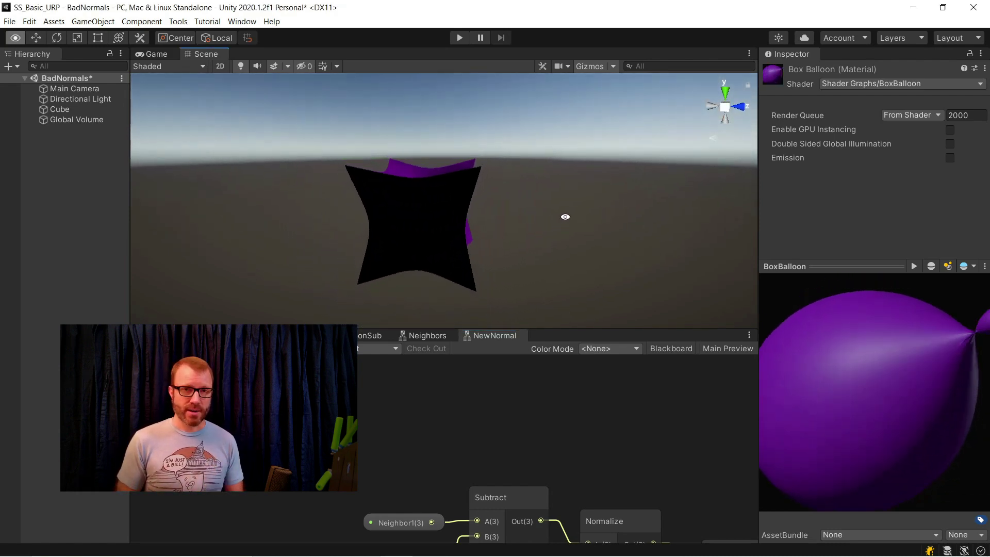